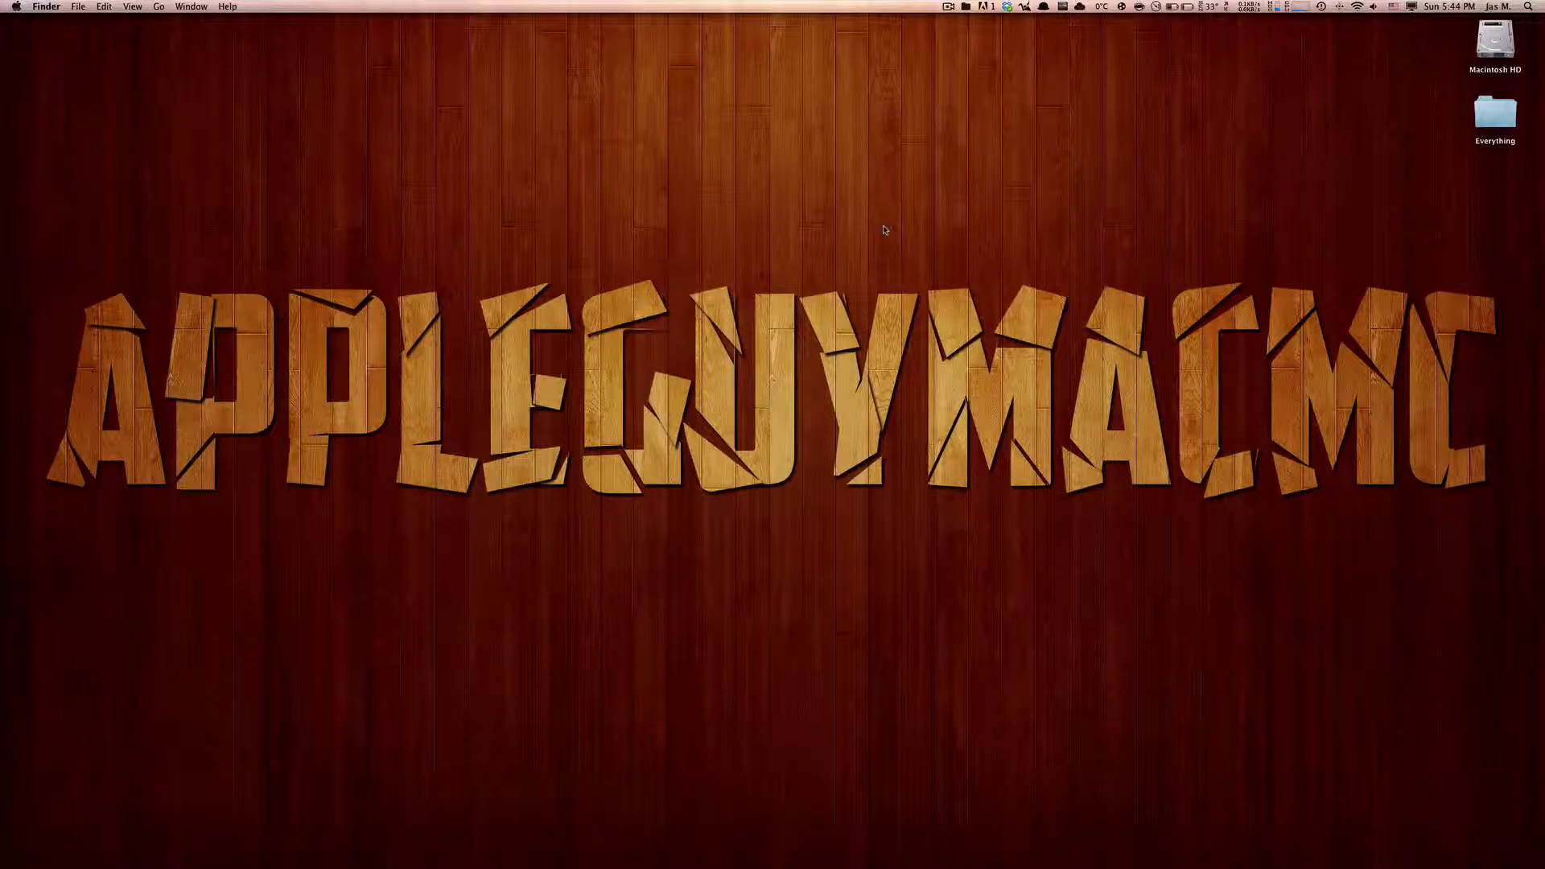
Open maxrudberg.com in Chrome and start downloading the Obsidian Menu Bar build for 10.7
click(15, 6)
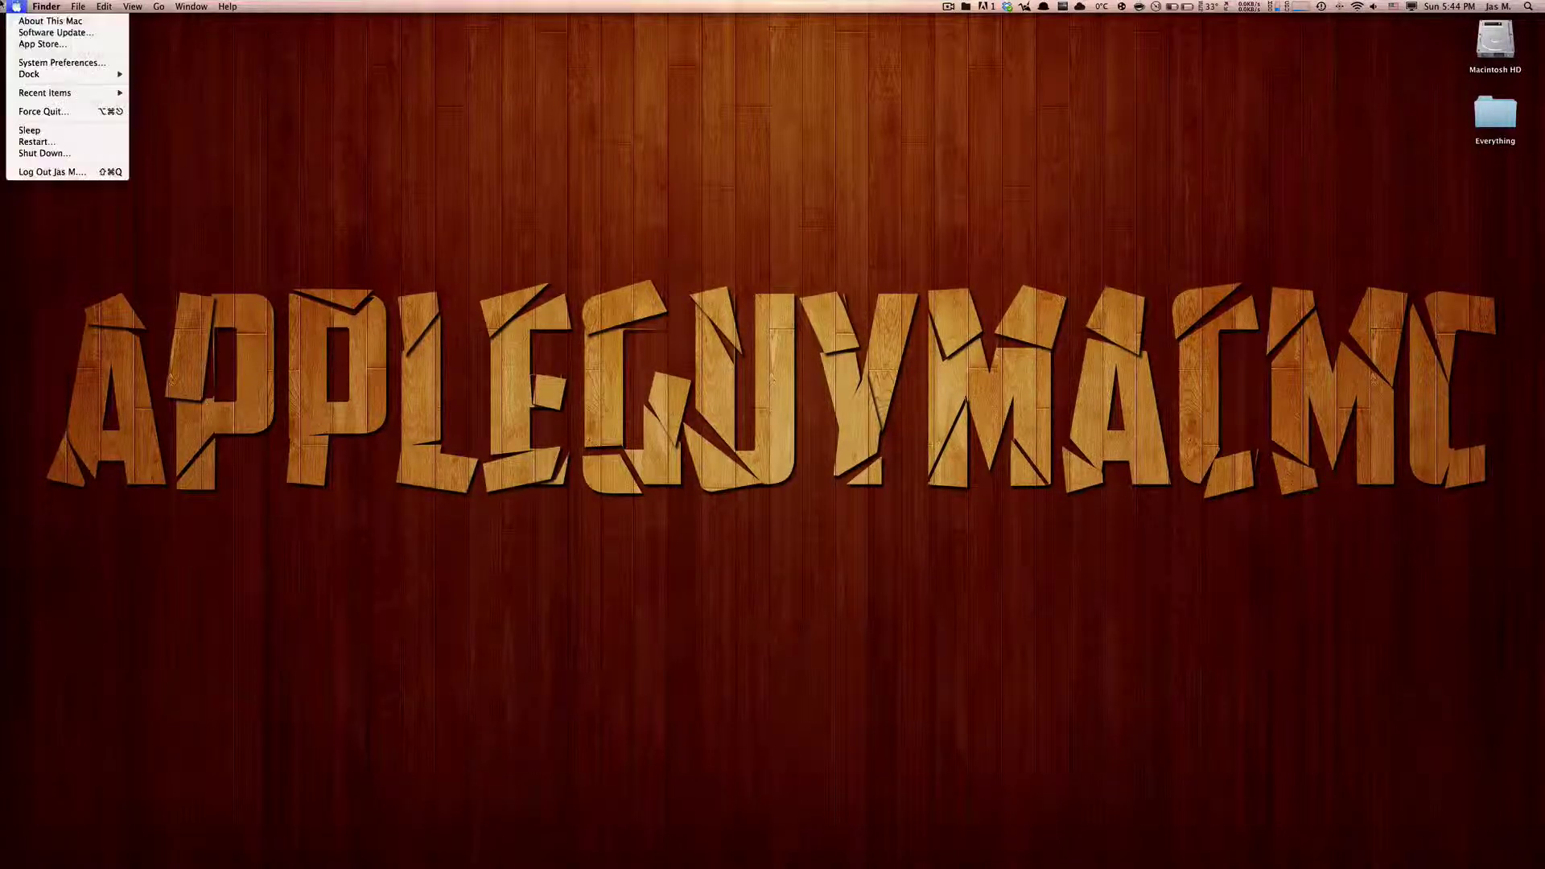
click(7, 9)
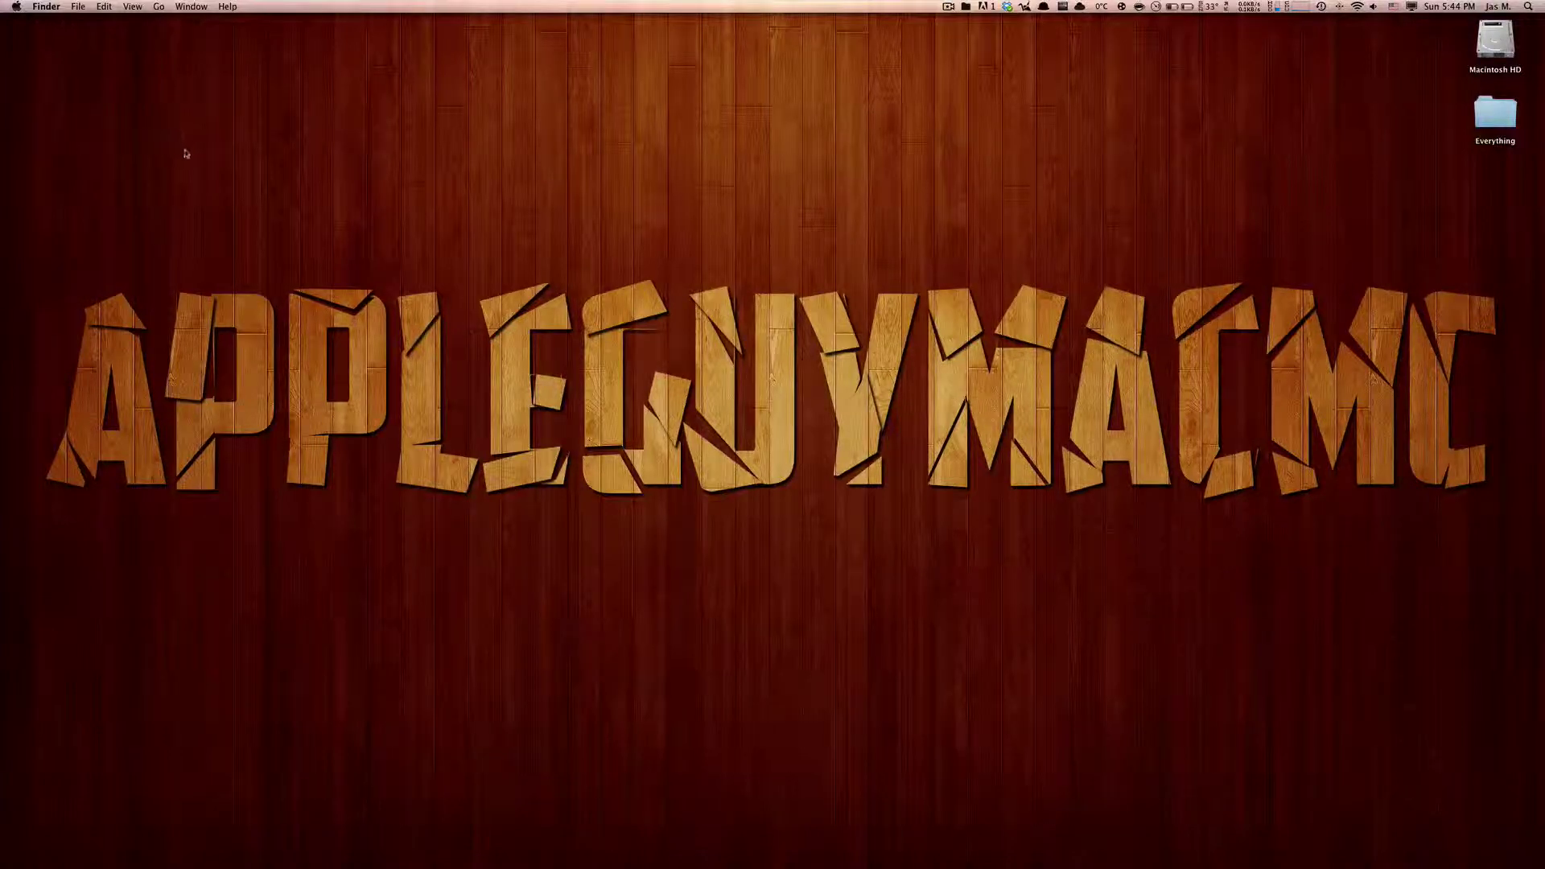
click(483, 839)
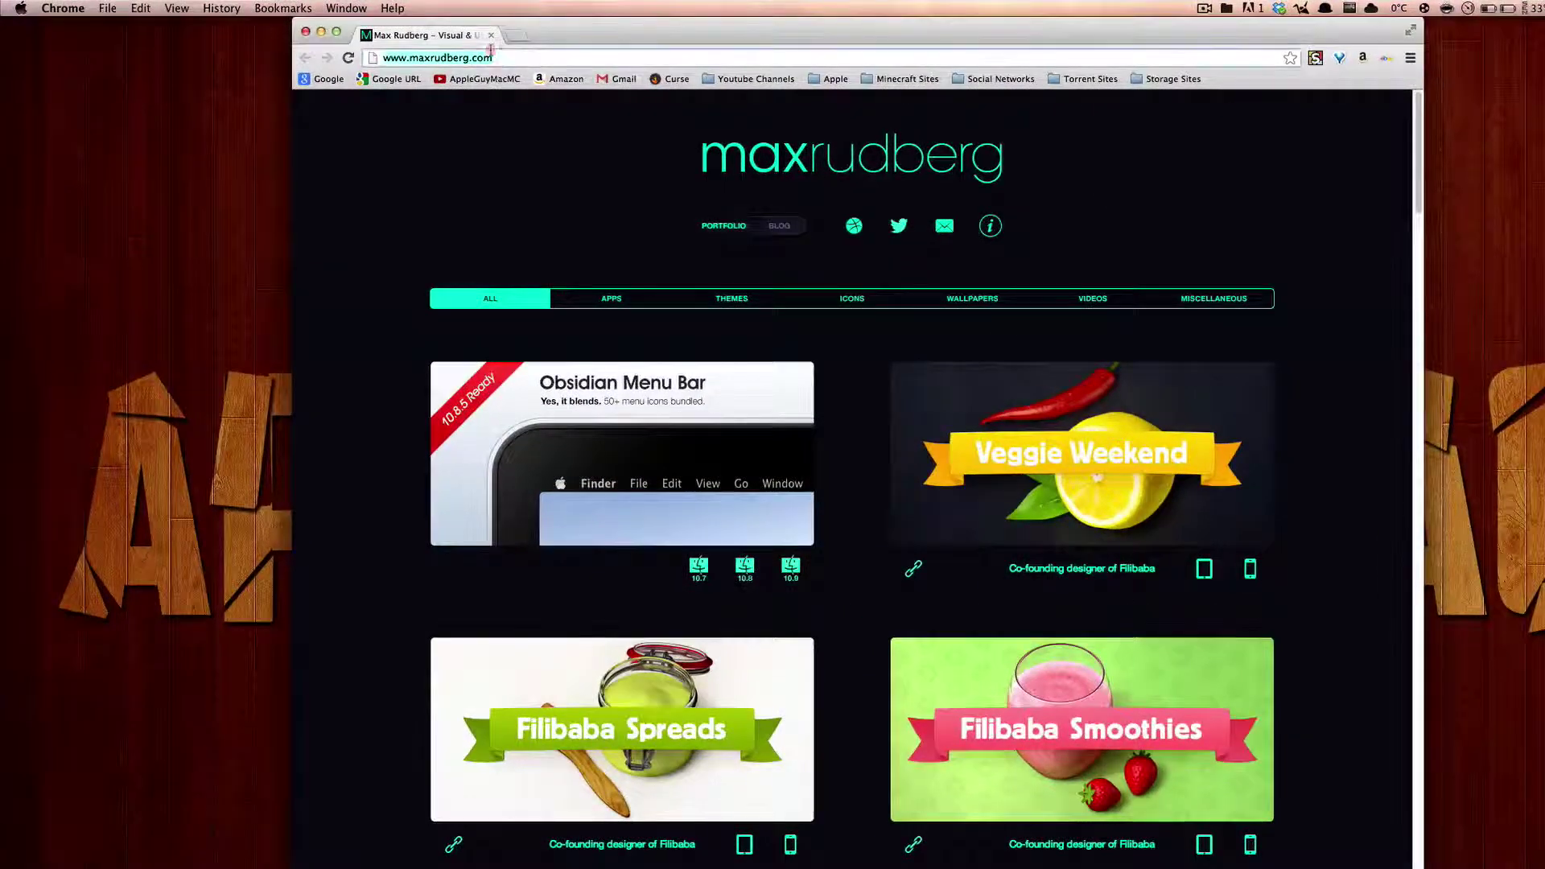
click(484, 56)
click(521, 145)
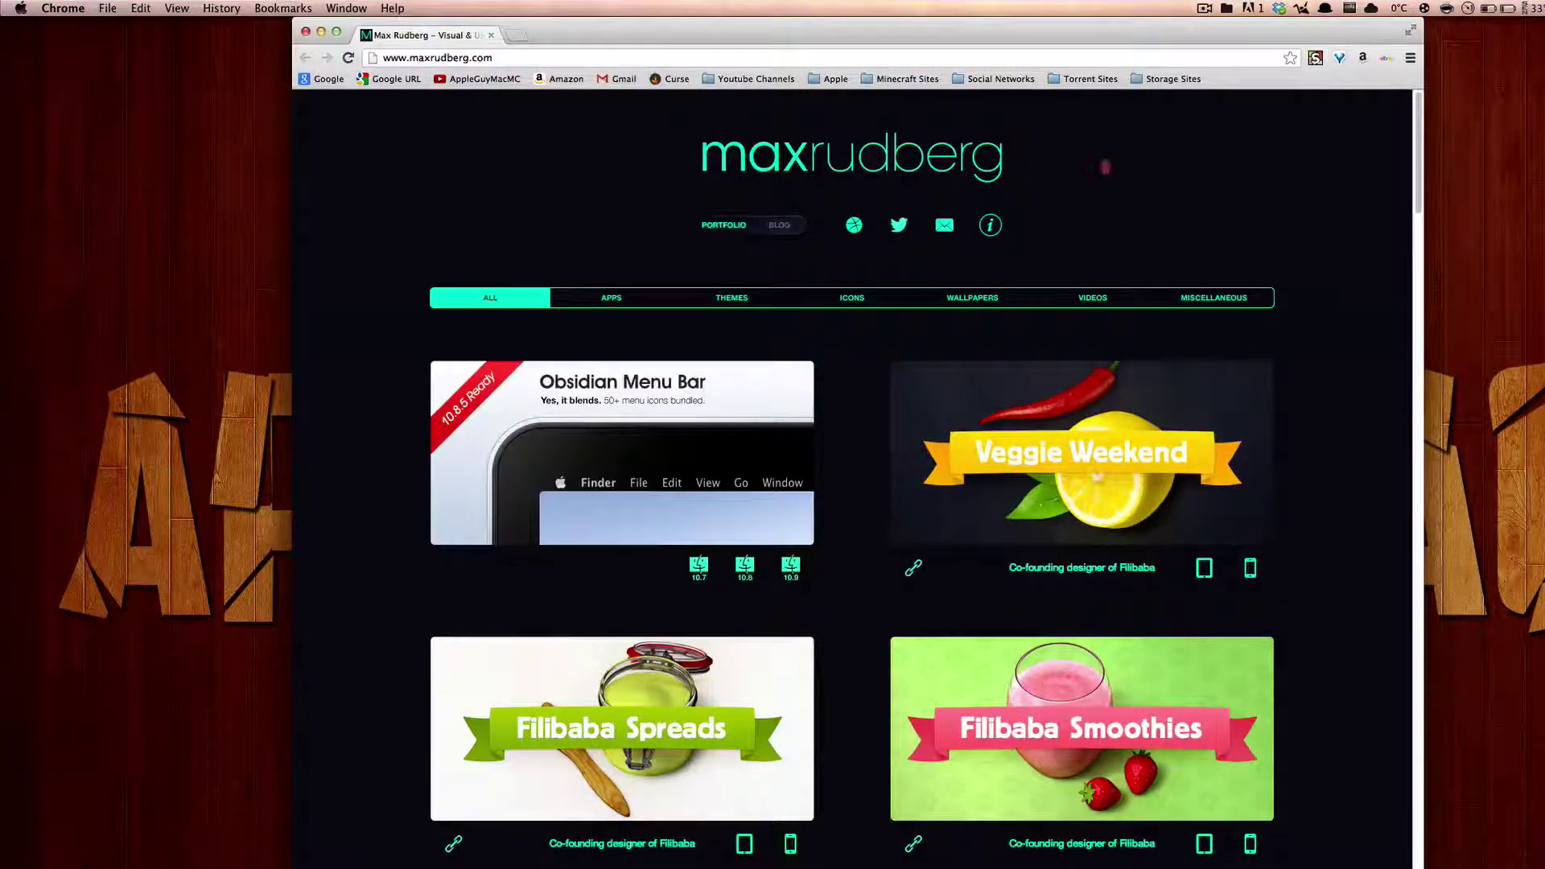
click(1111, 165)
click(697, 566)
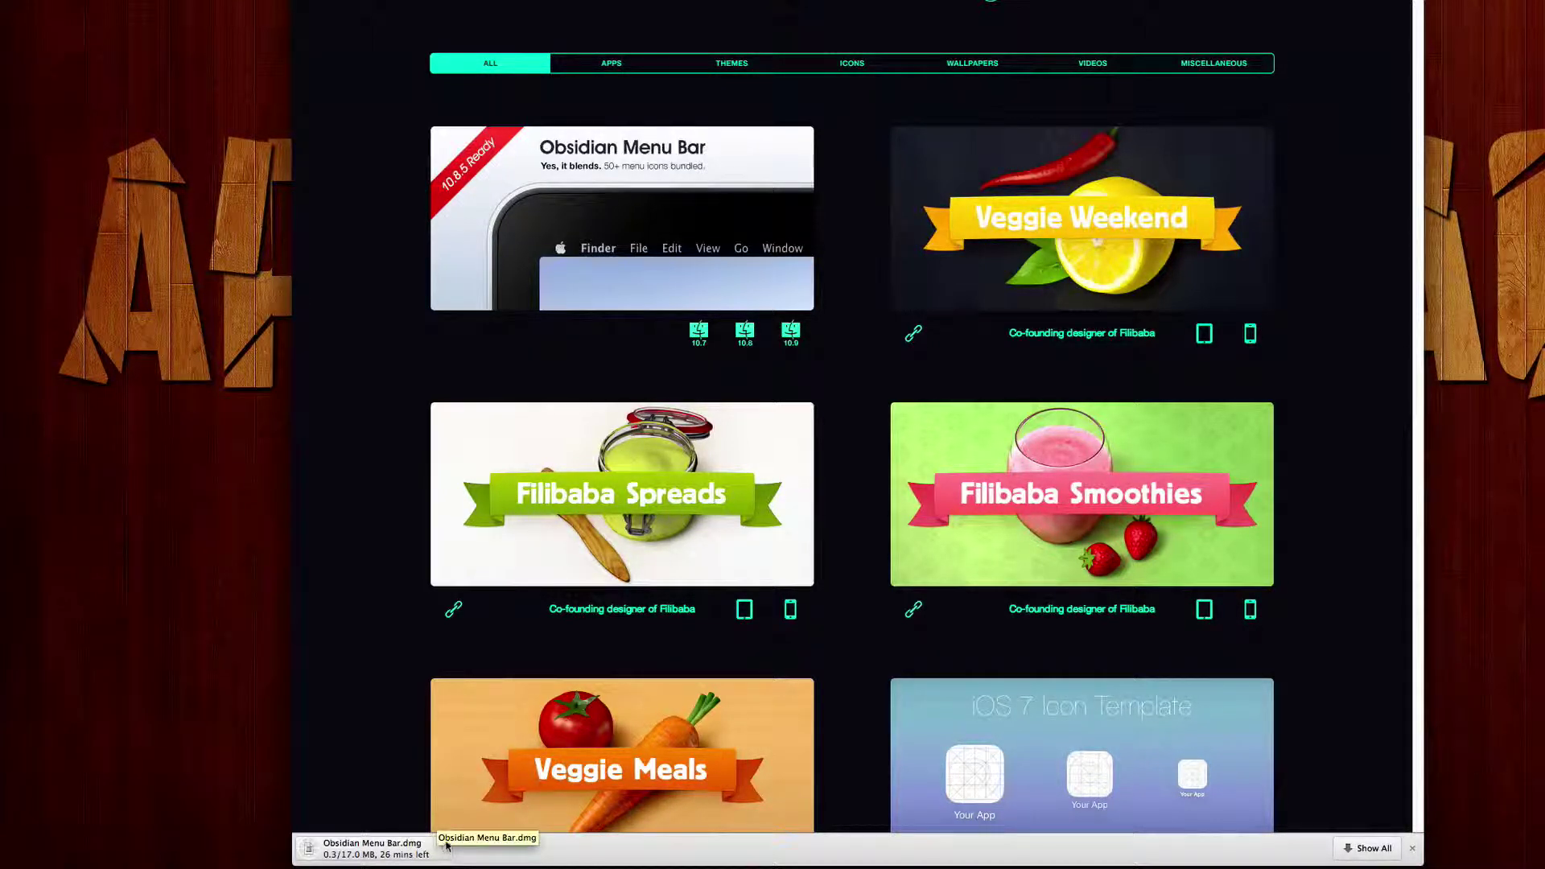
Cancel the 10.7 download and download the Obsidian Menu Bar build for 10.8 instead
right_click(446, 845)
click(465, 849)
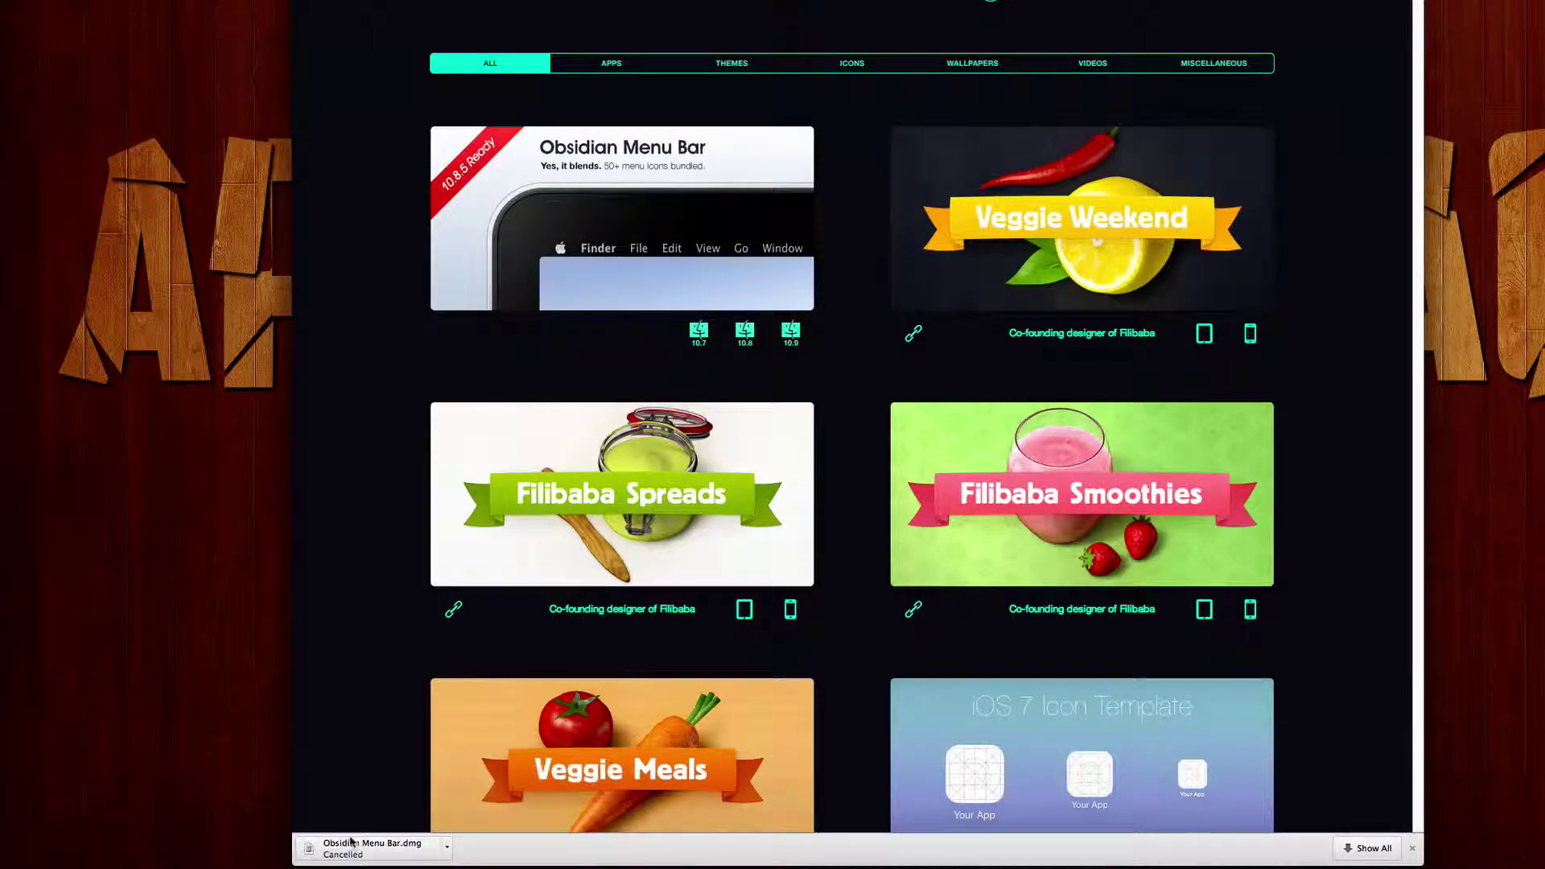
scroll(349, 459, down, 3)
scroll(349, 459, down, 8)
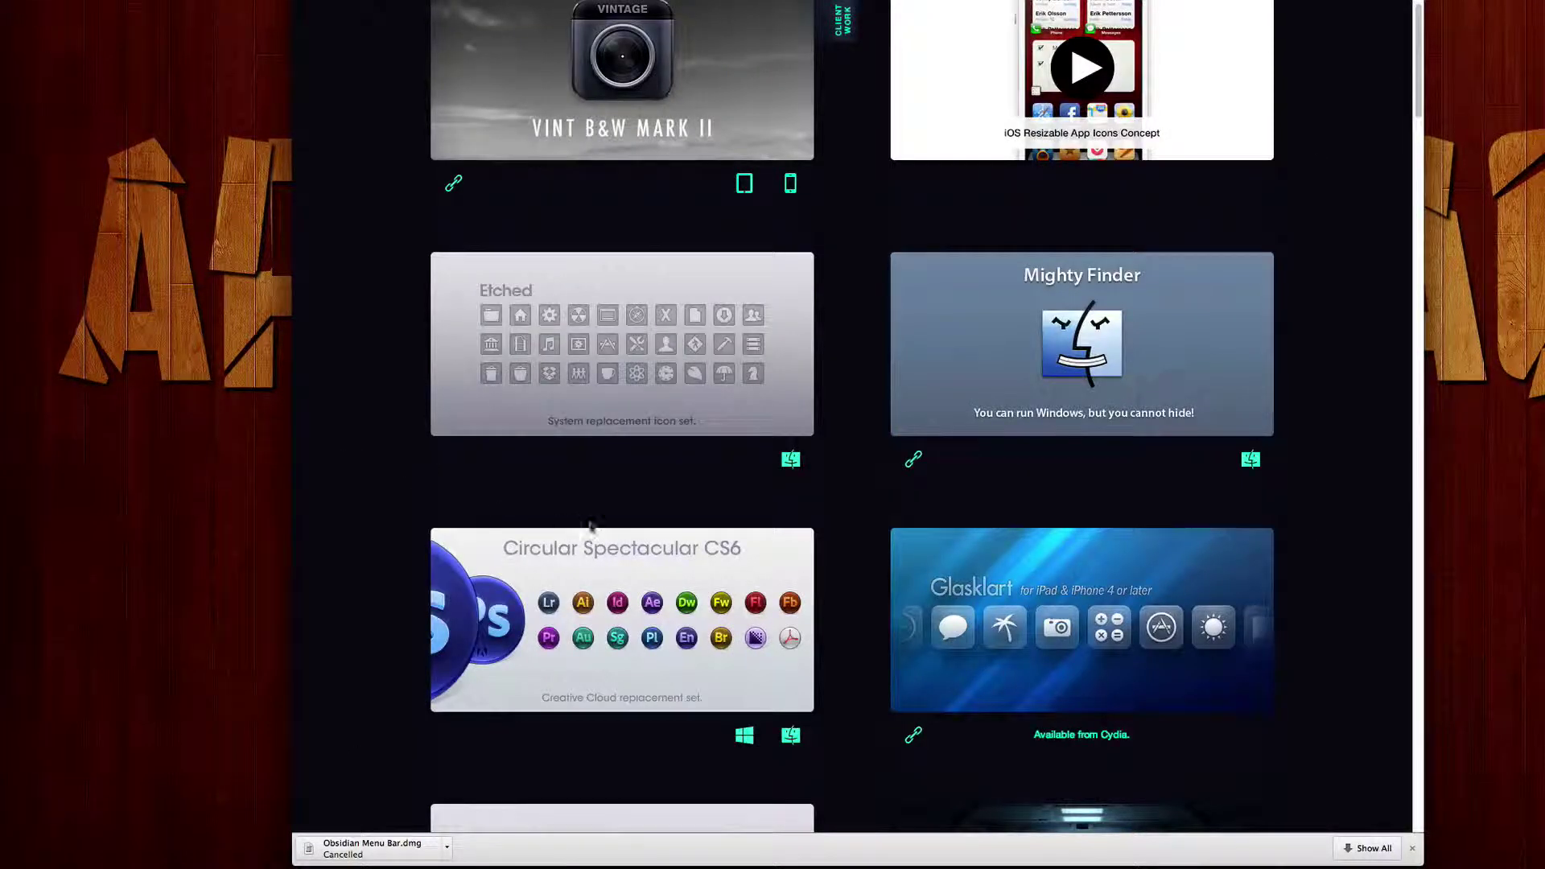
scroll(616, 537, down, 5)
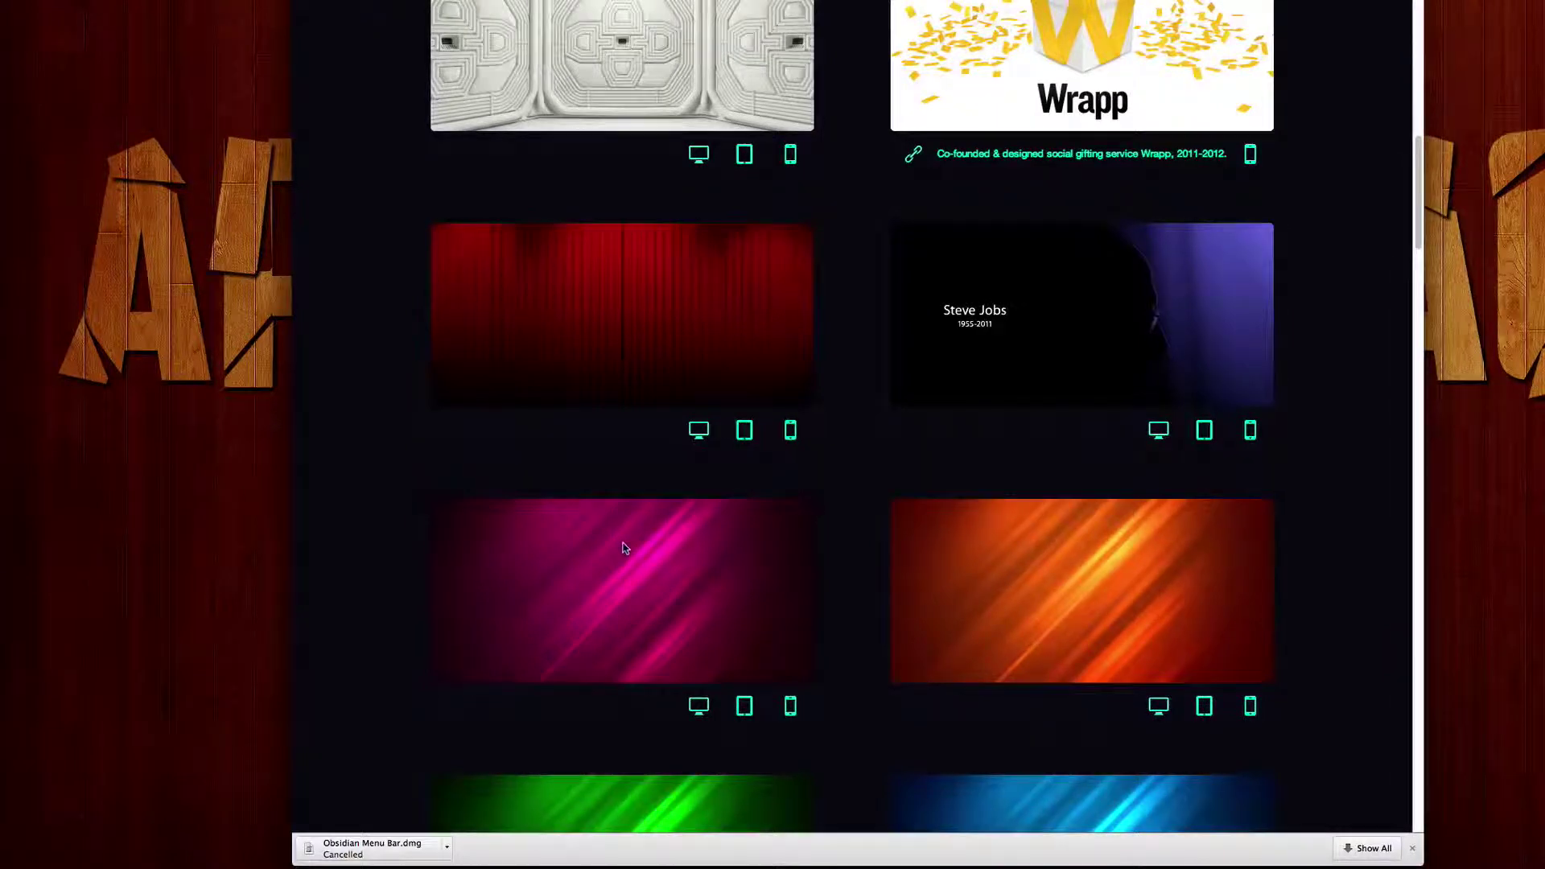
scroll(623, 548, up, 10)
scroll(651, 482, up, 5)
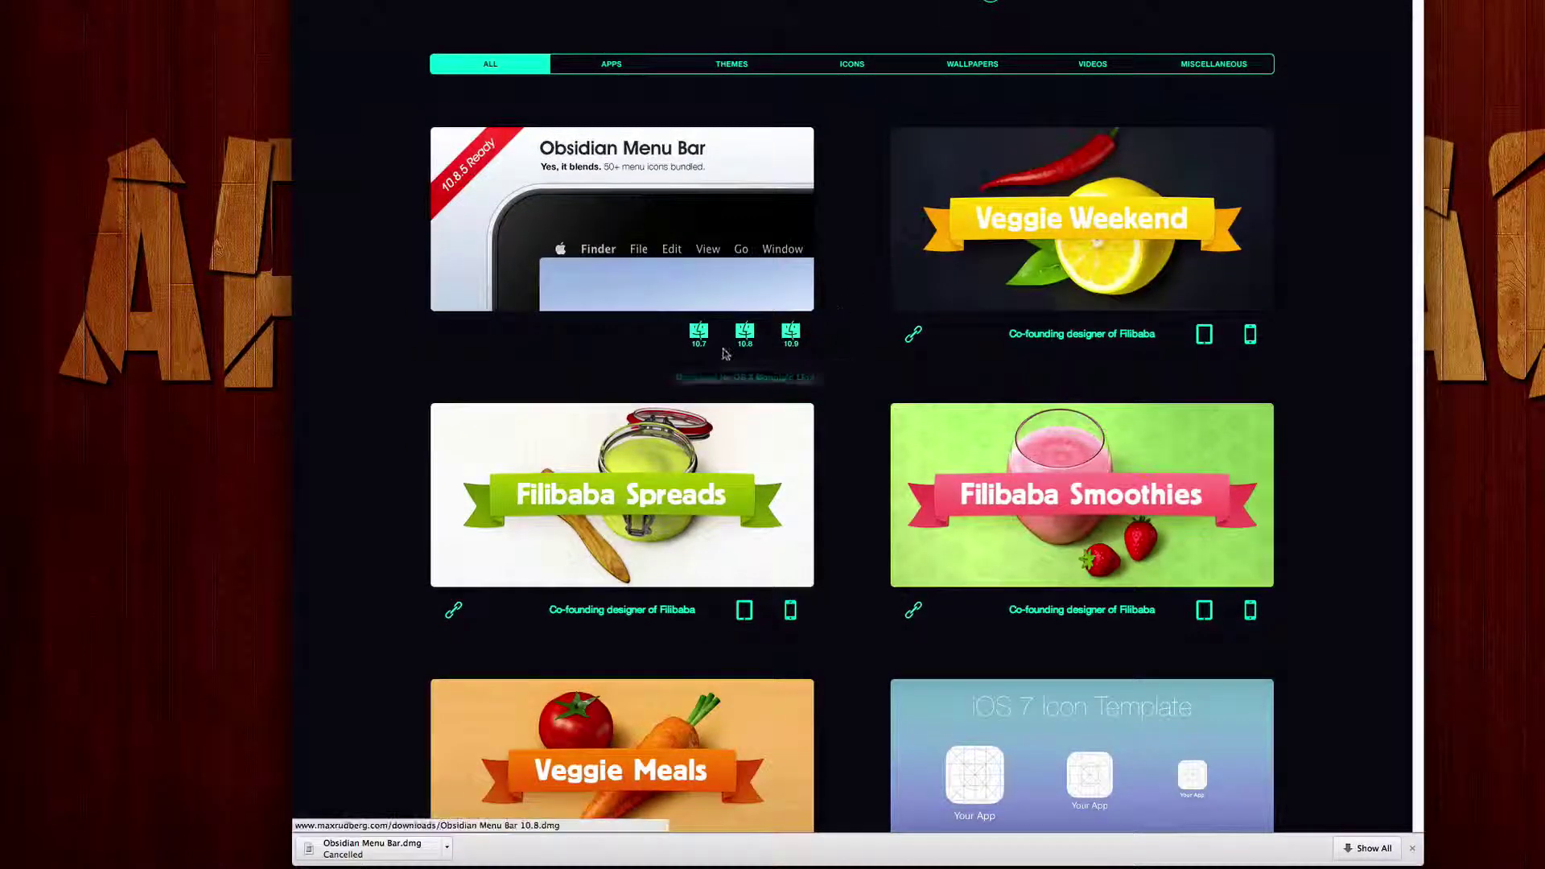
click(741, 333)
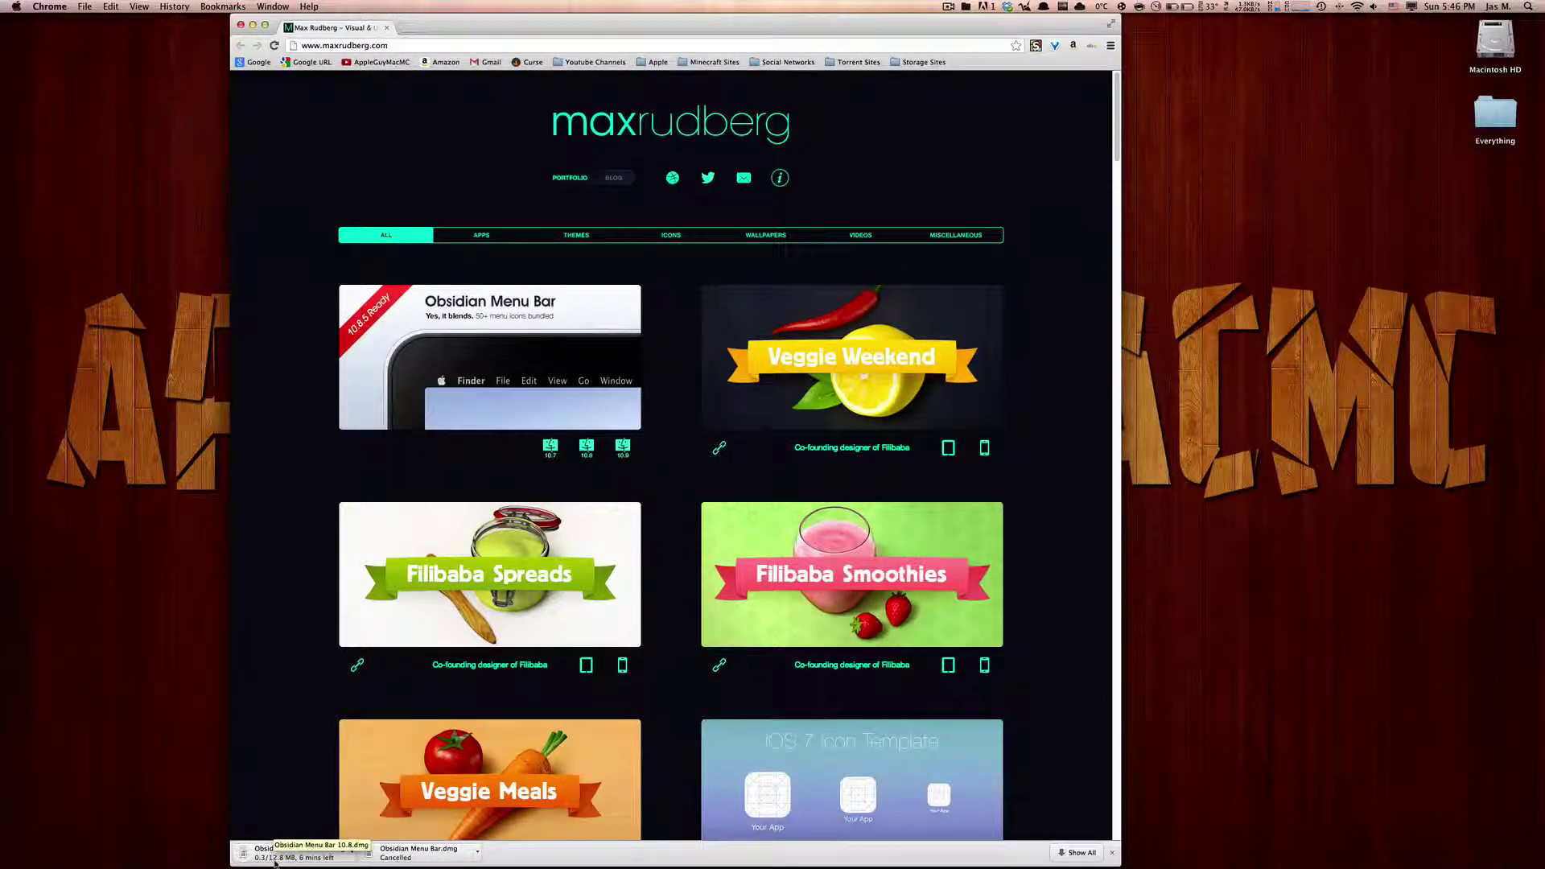
Cancel the extra in-progress download and open the finished Obsidian Menu Bar.dmg
click(355, 851)
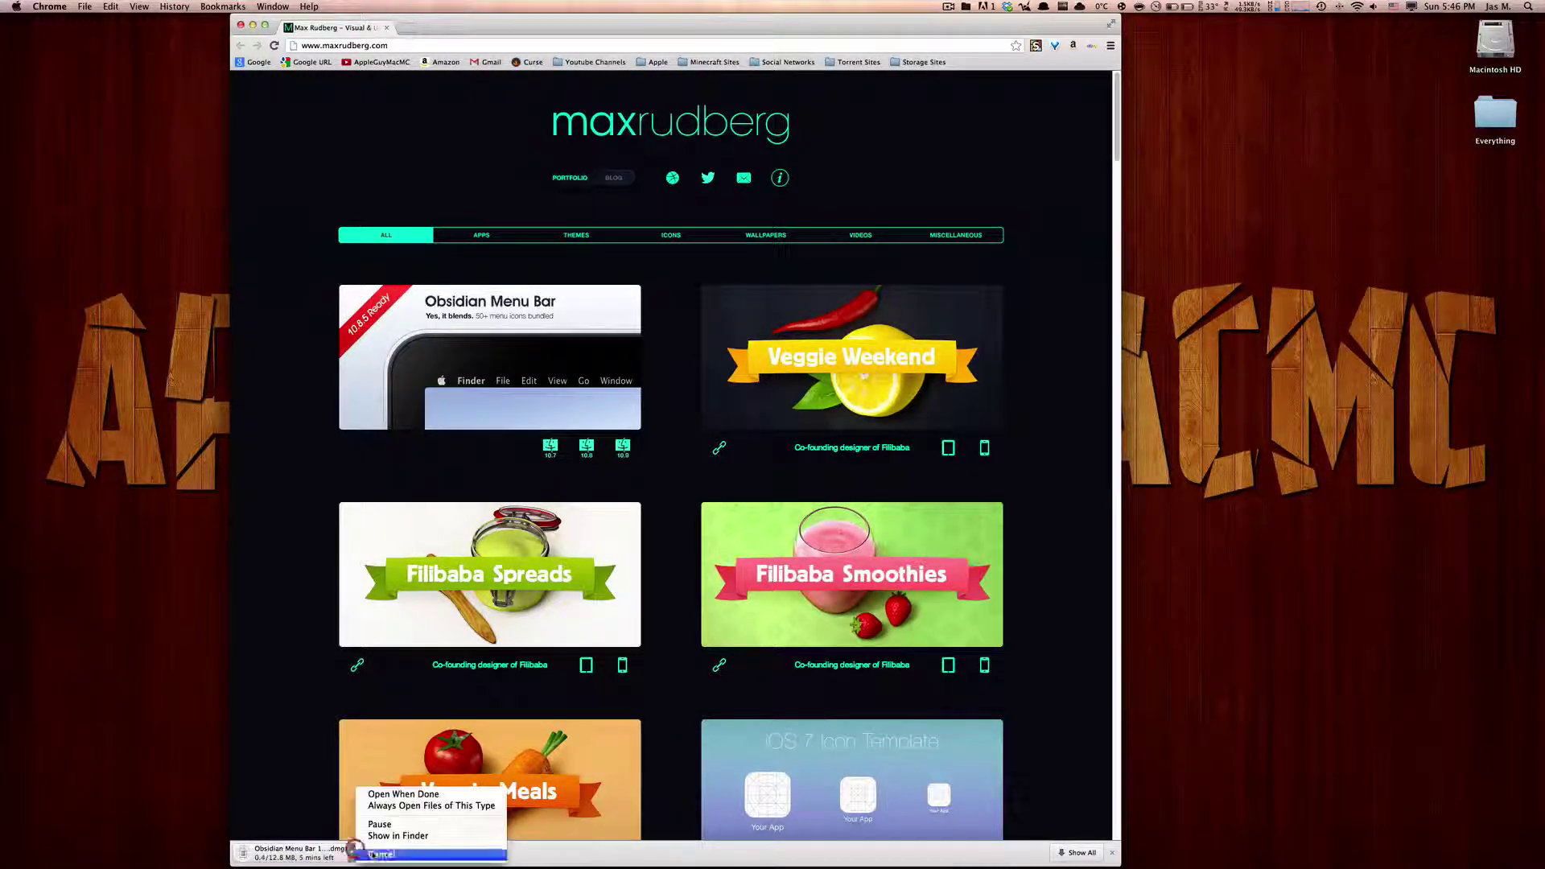
click(374, 852)
click(549, 446)
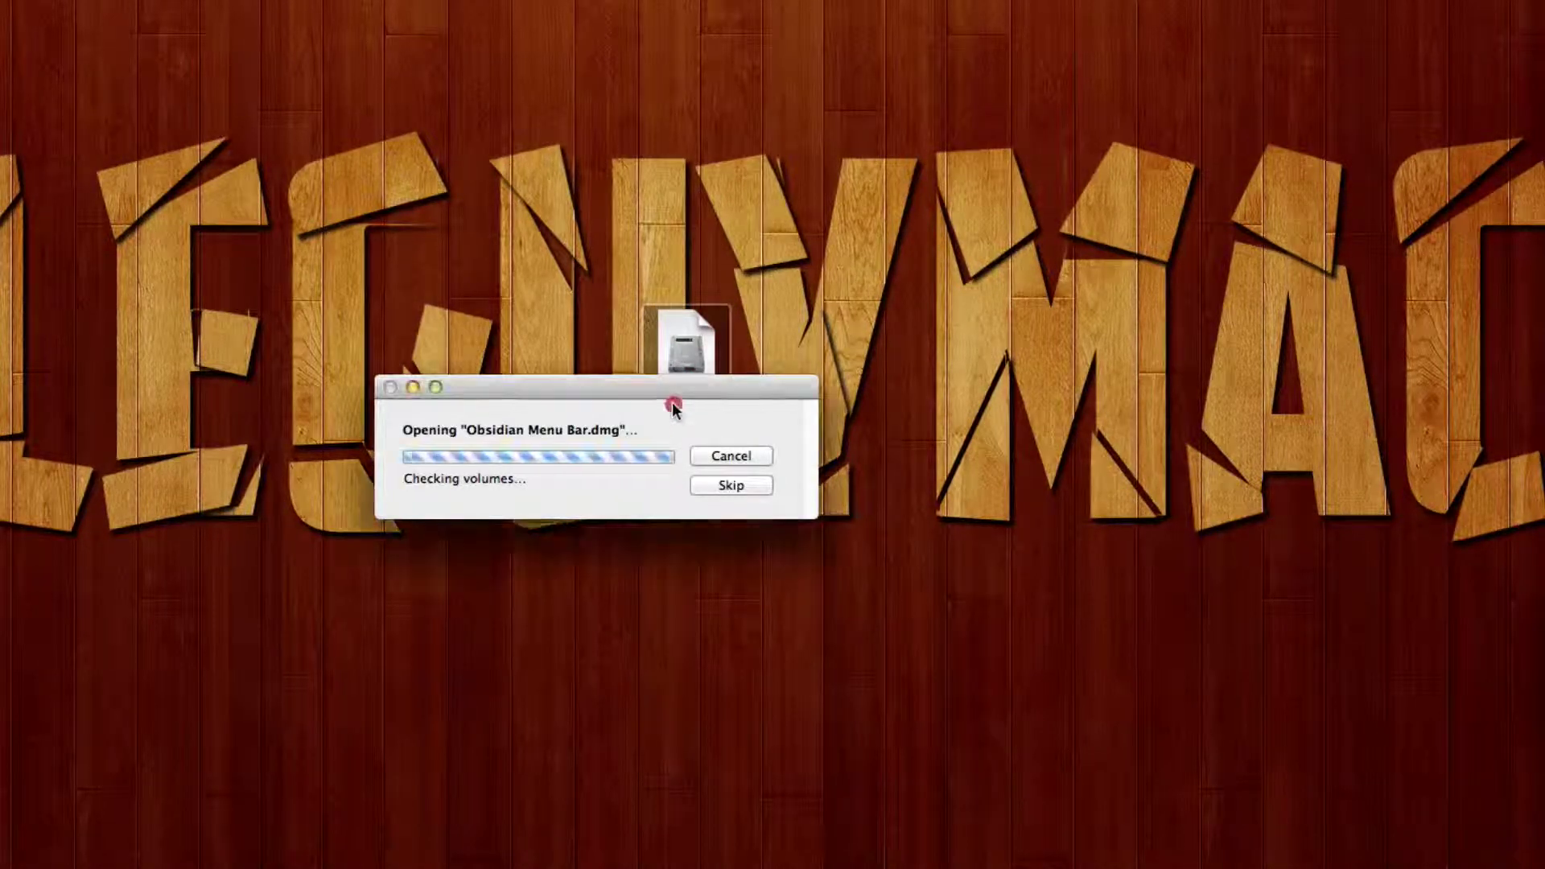
Browse the Goodies folder and preview the Retina wallpaper template
click(684, 427)
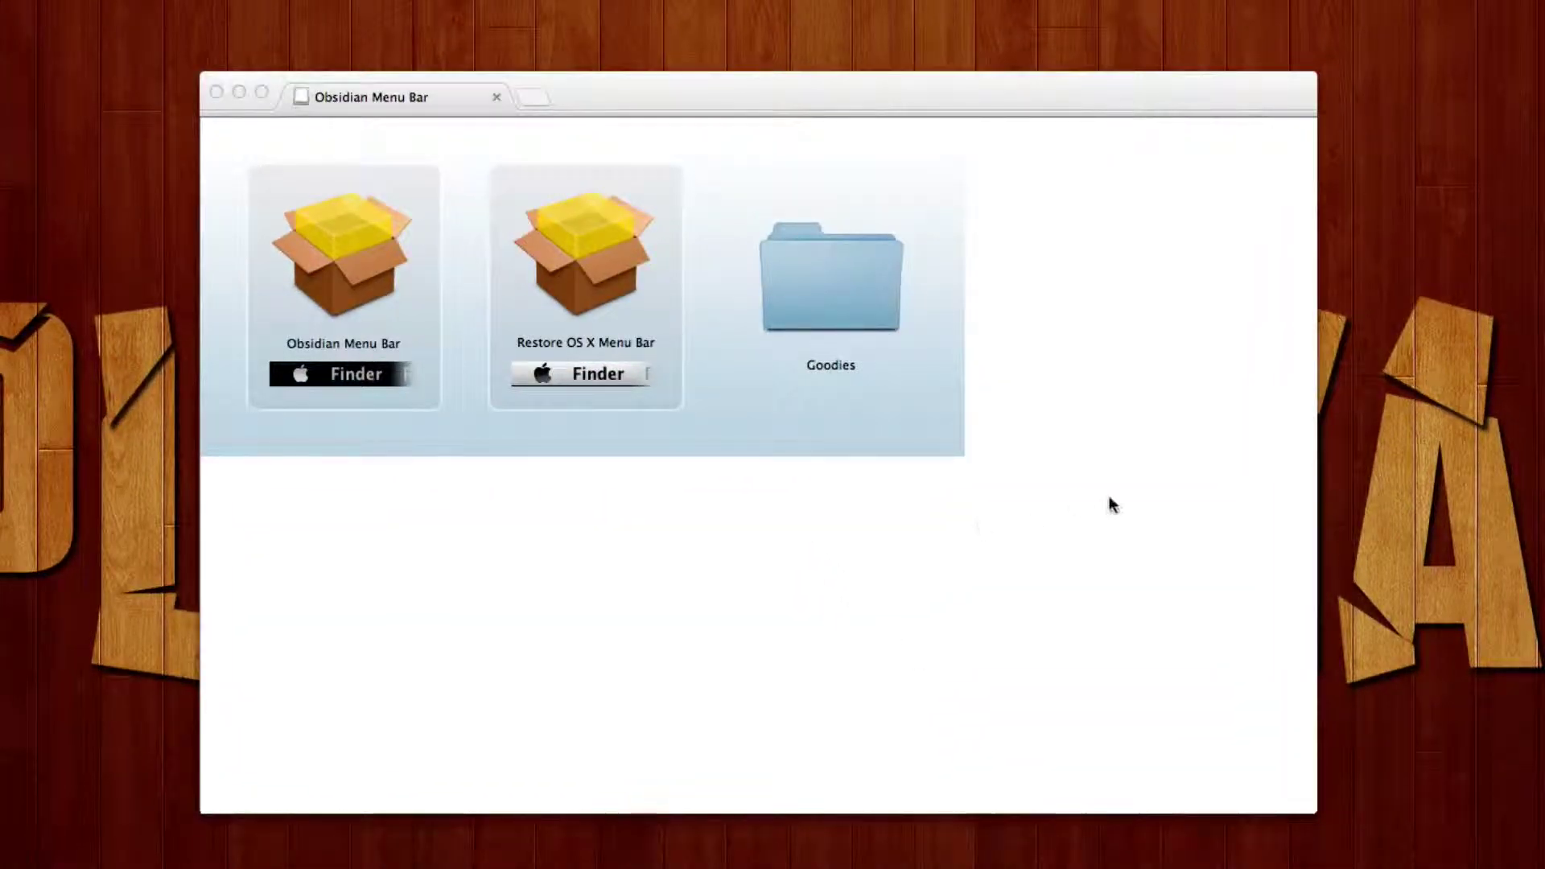
key(super+a)
click(674, 629)
click(853, 315)
double_click(853, 315)
click(468, 234)
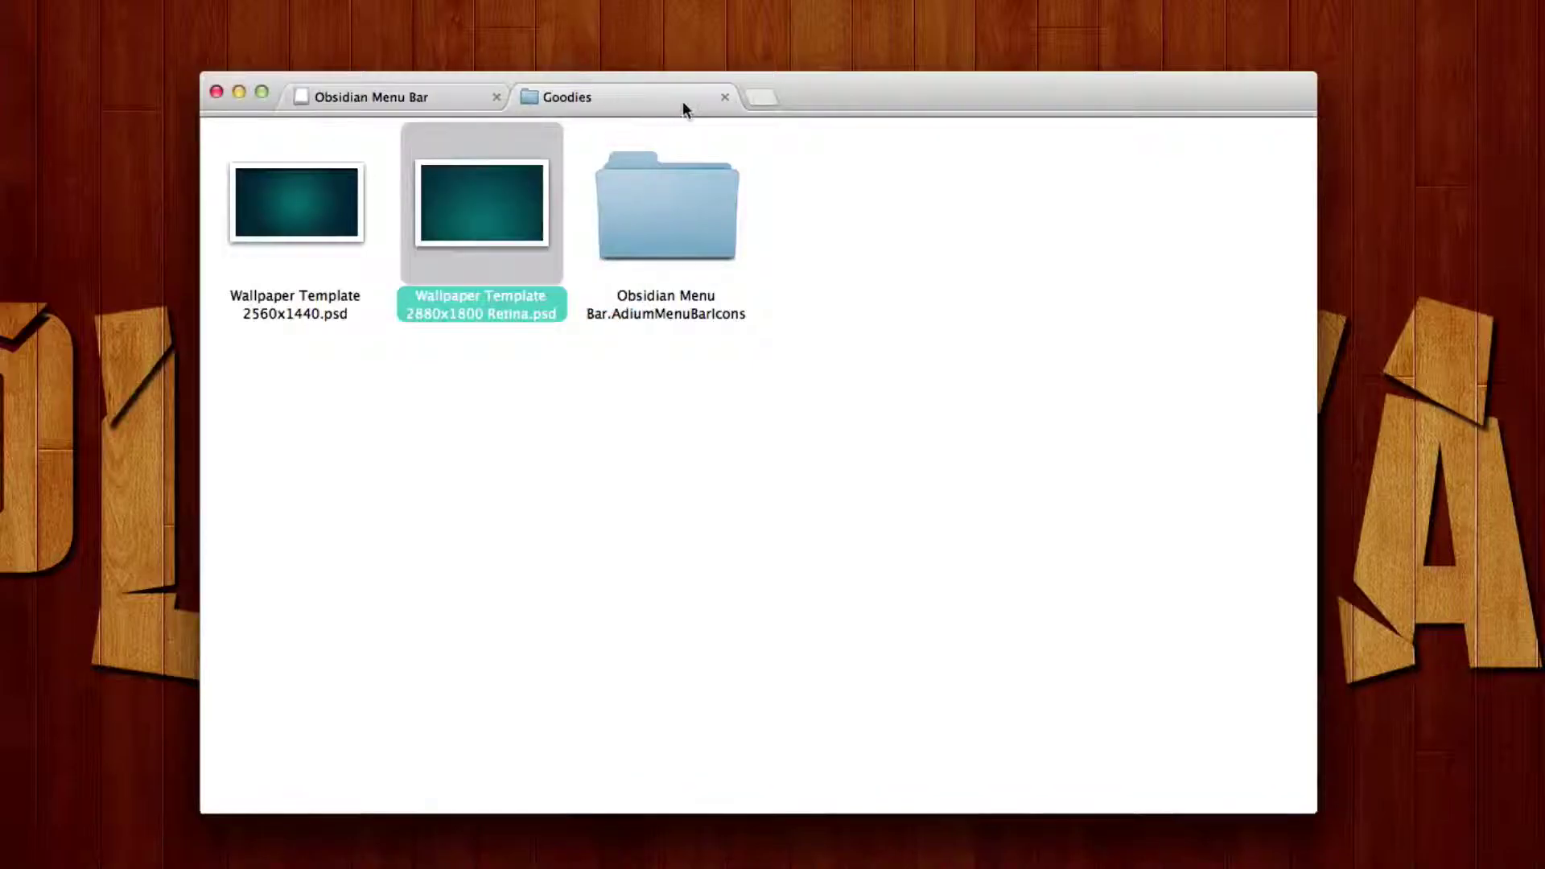
click(725, 98)
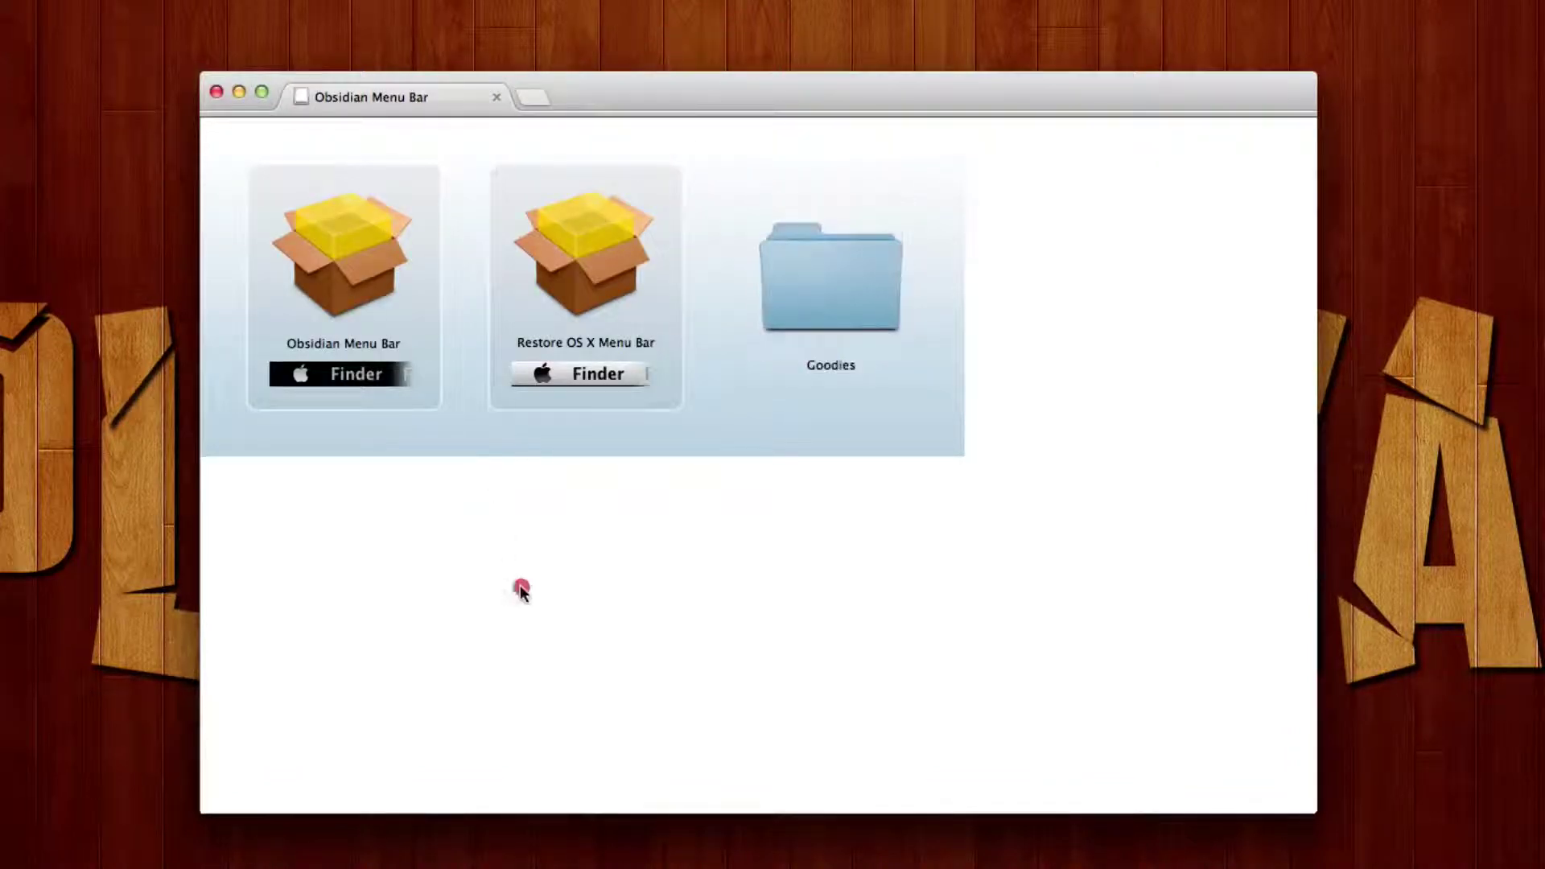
Open the Obsidian Menu Bar package to launch its installer
drag(520, 587, 626, 233)
drag(295, 507, 347, 126)
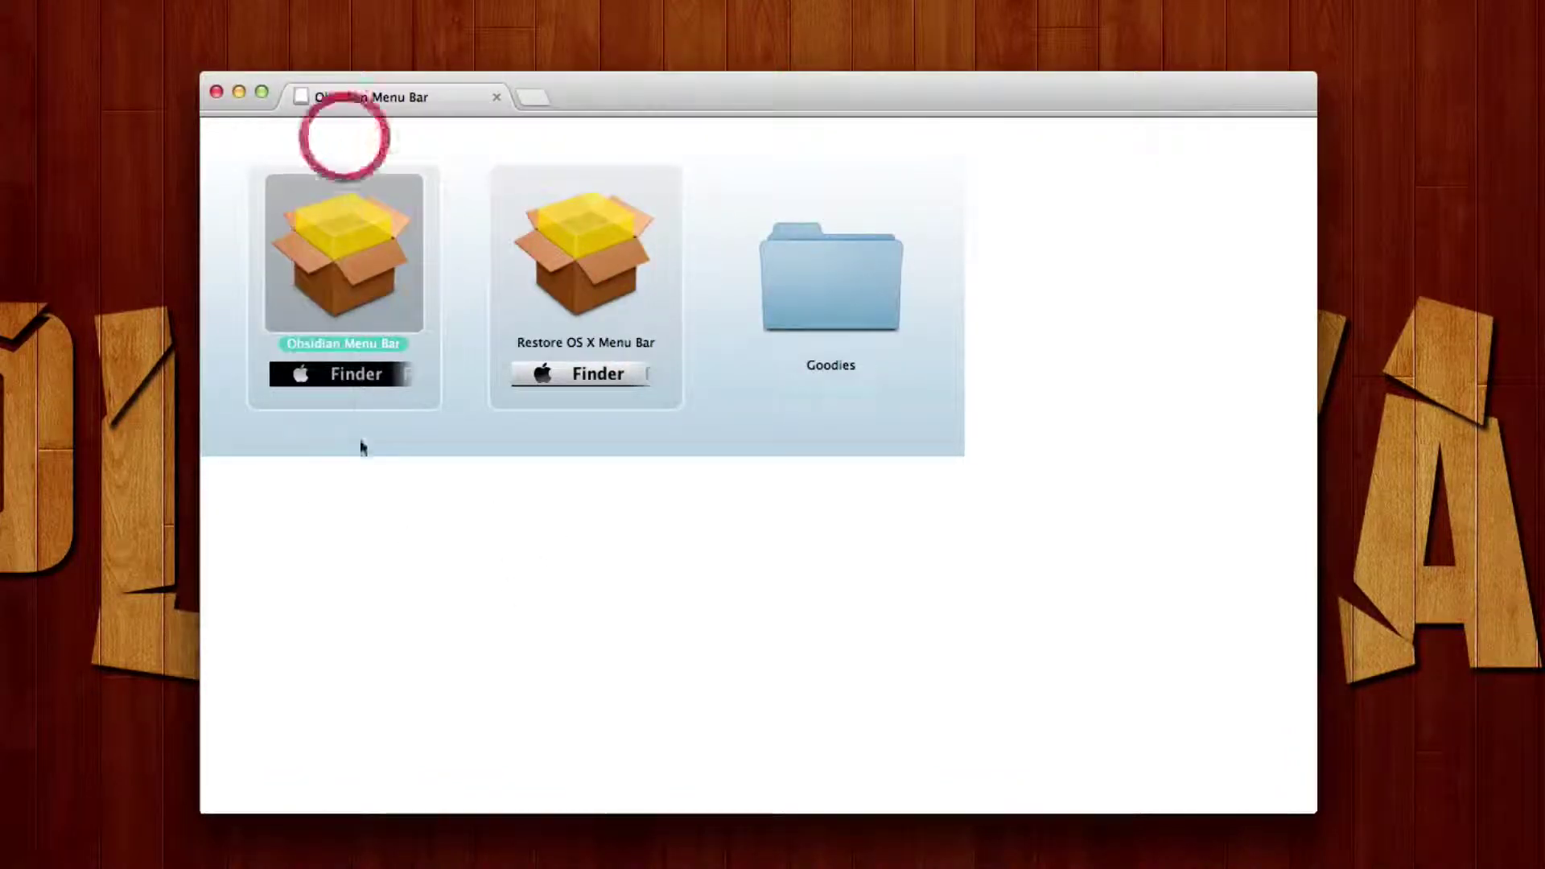
drag(416, 471, 793, 472)
right_click(332, 266)
click(362, 263)
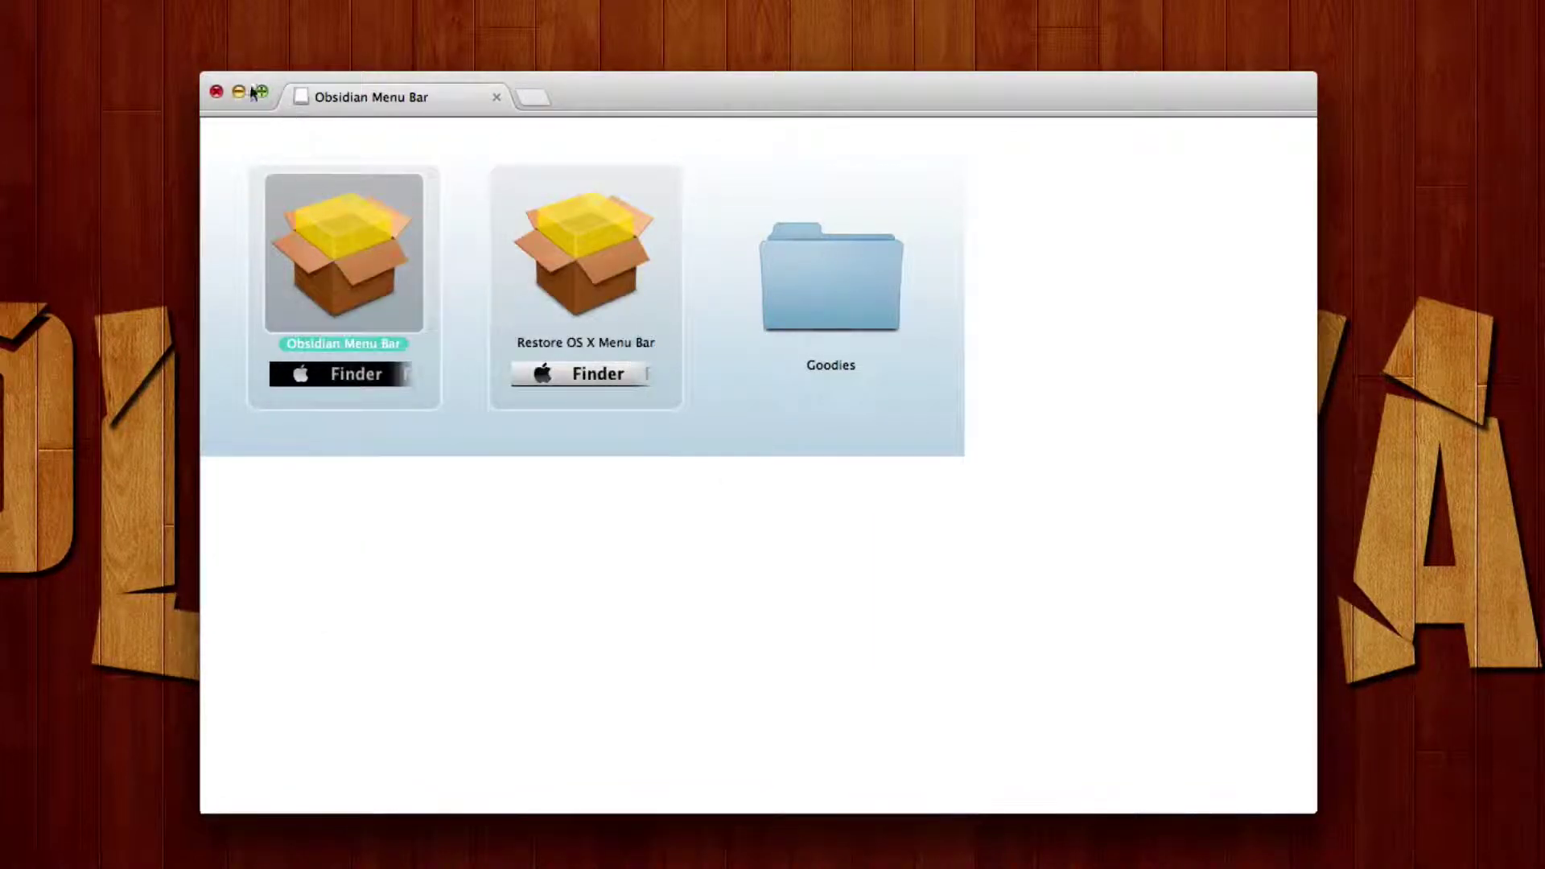
key(super+q)
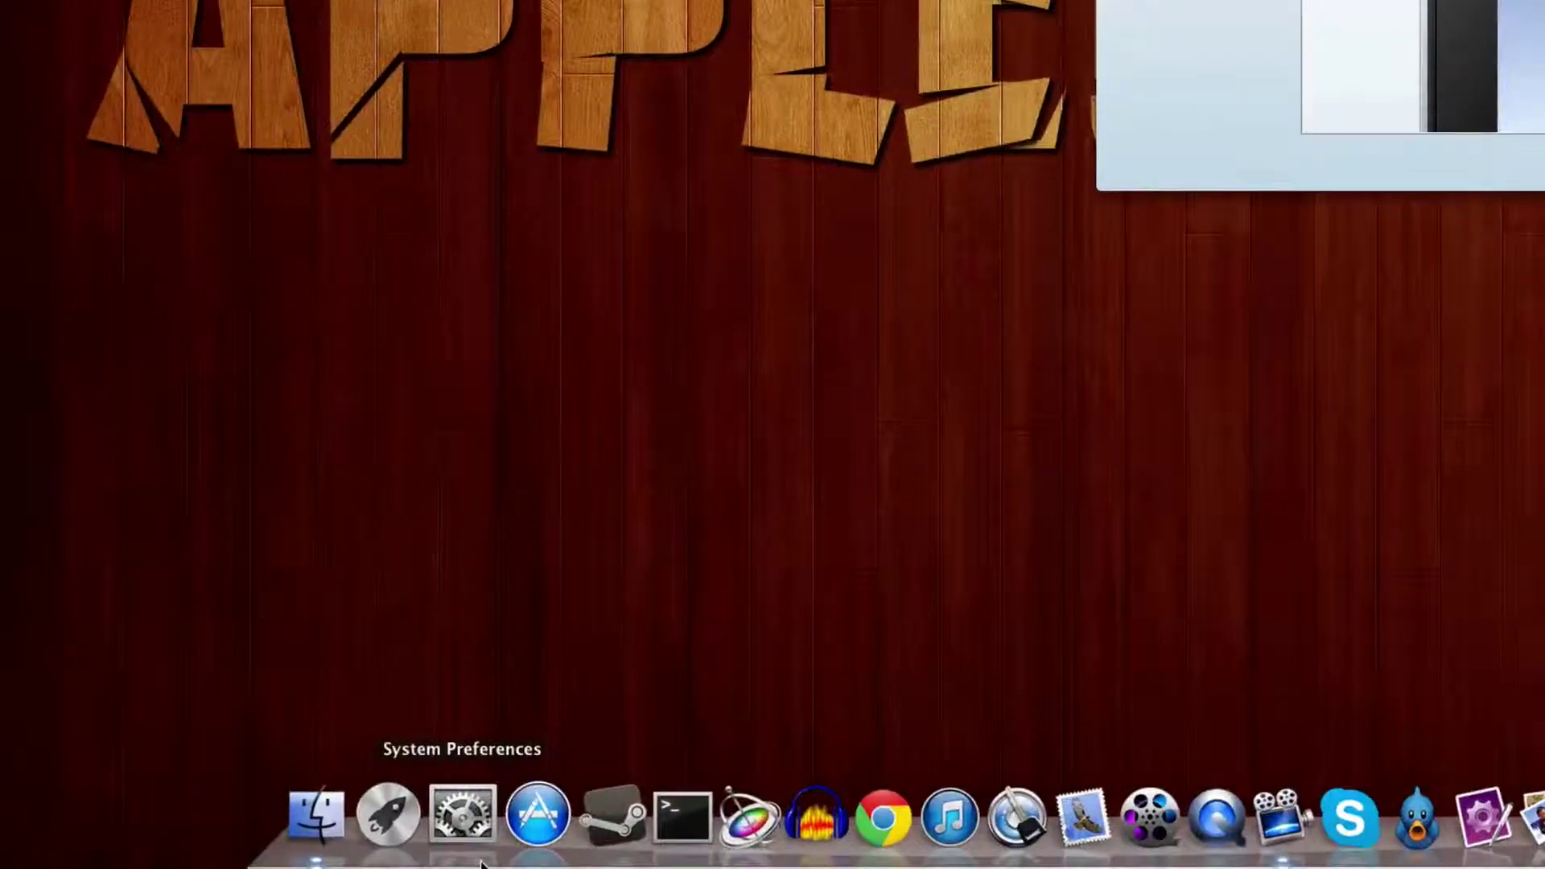
Turn off LCD font smoothing in System Preferences' General settings
click(465, 822)
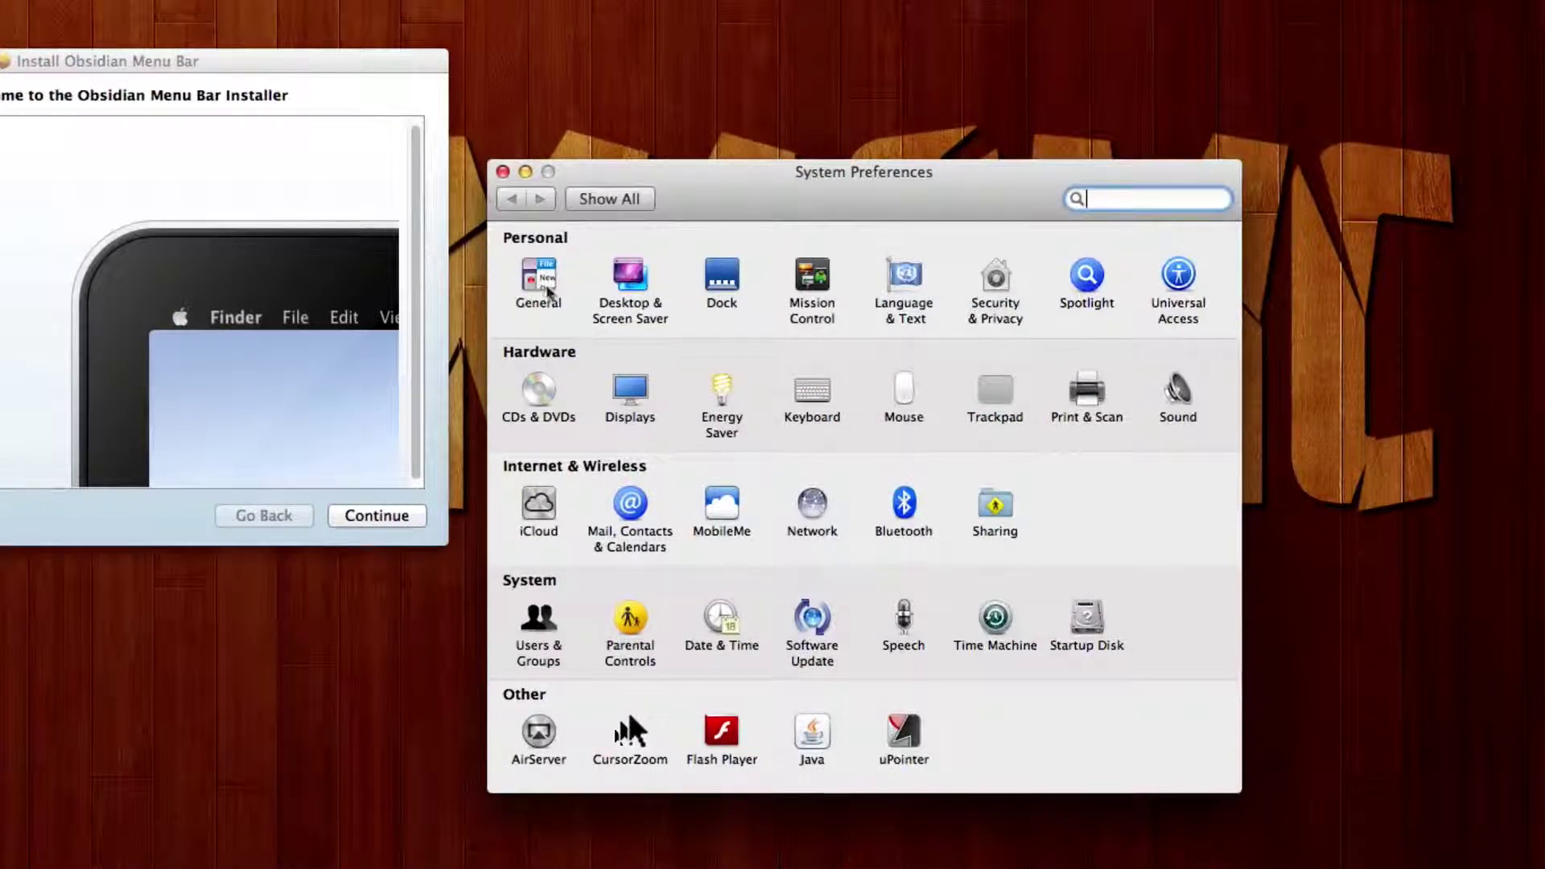
click(539, 278)
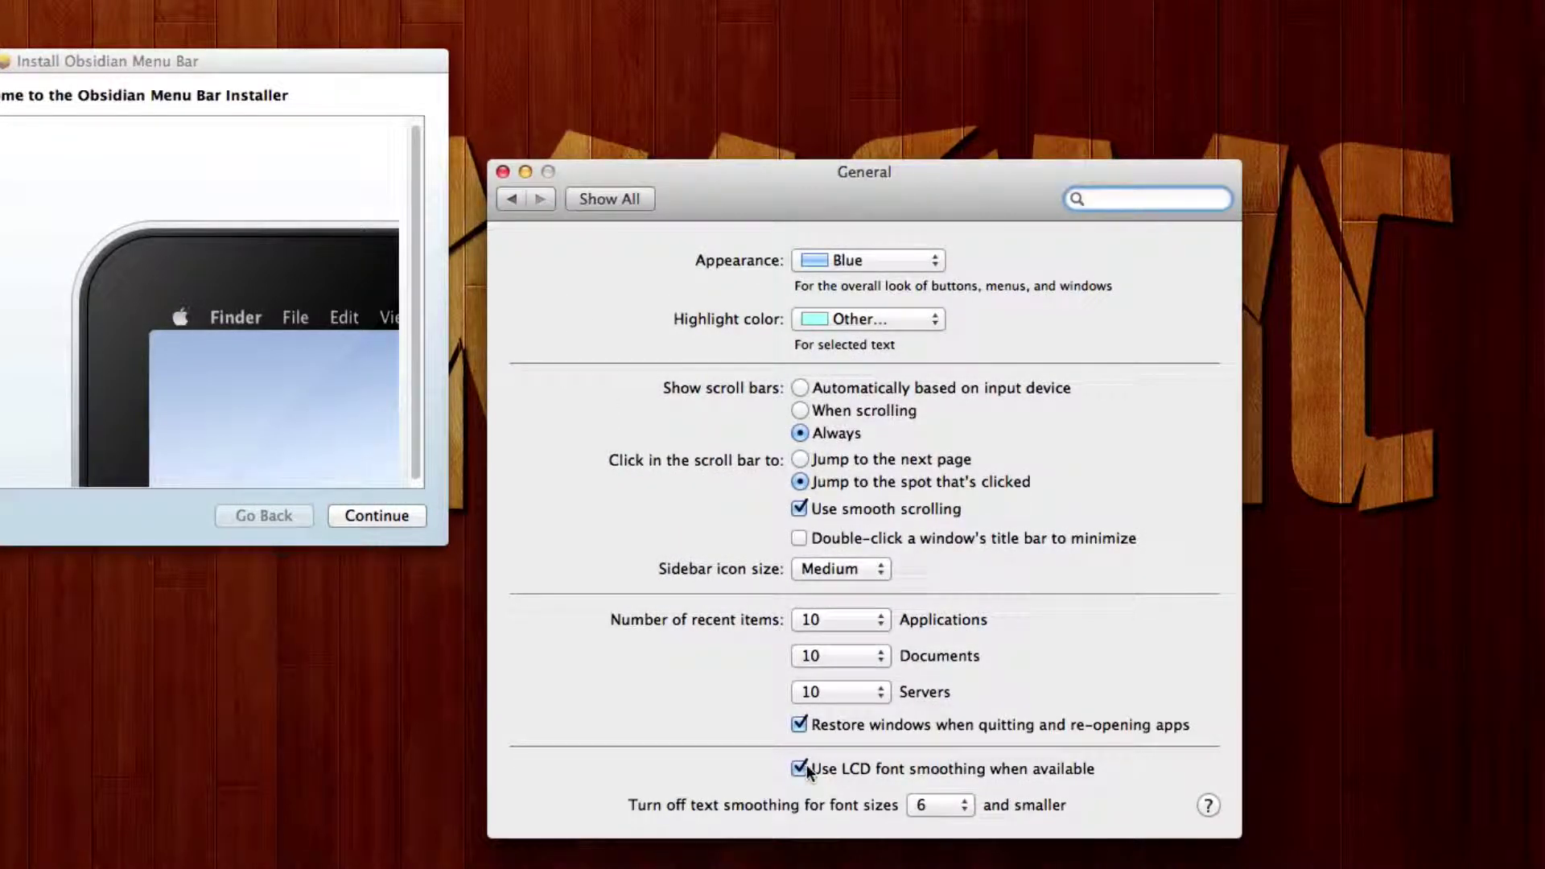
click(948, 767)
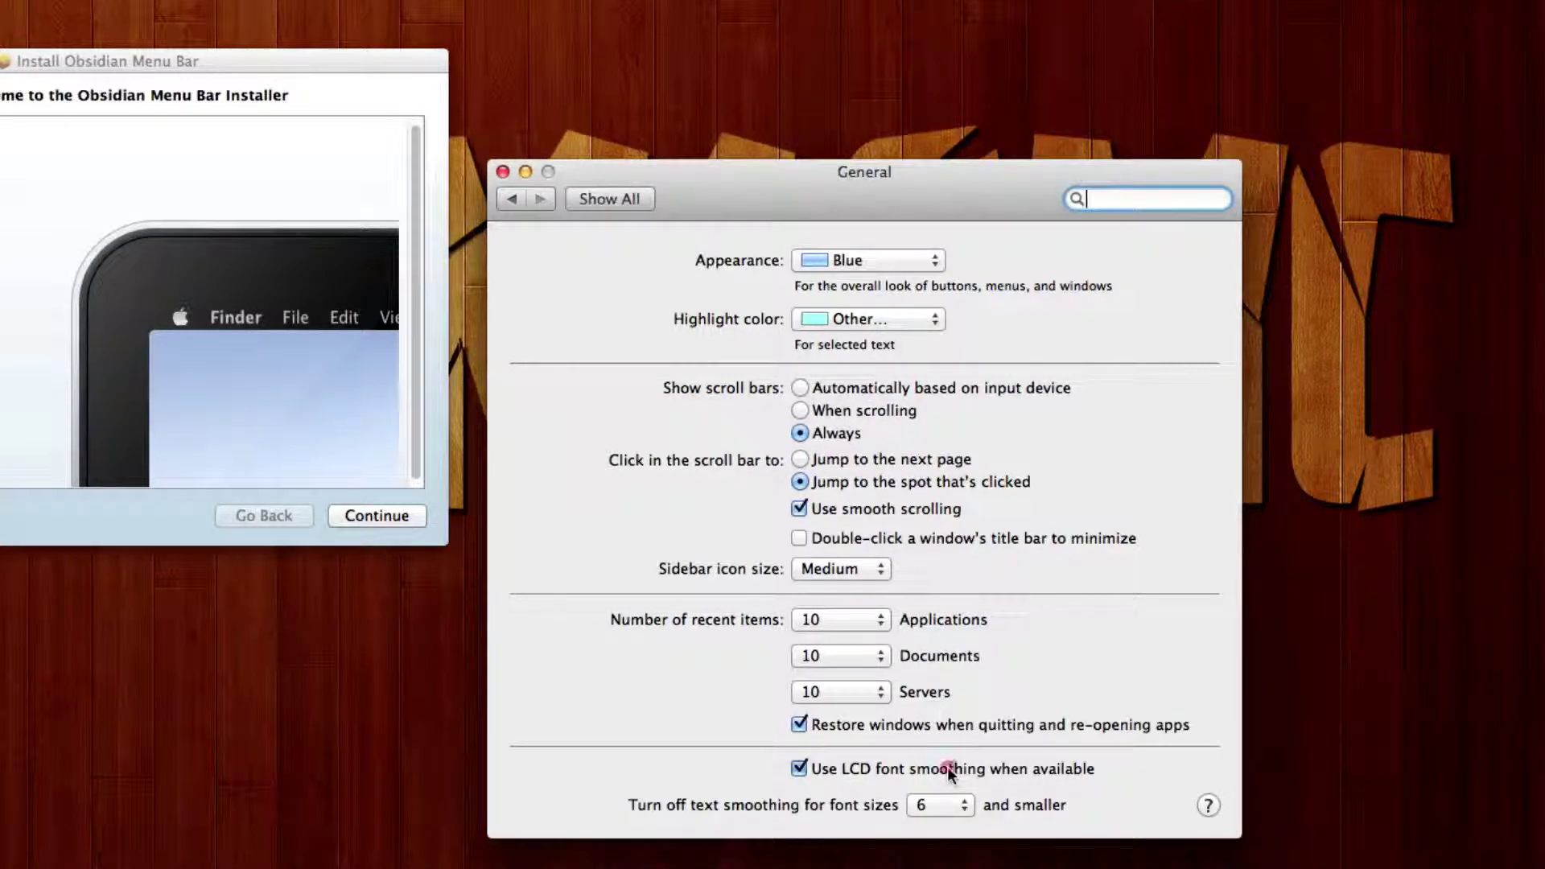
Uncheck Translucent menu bar in Desktop & Screen Saver's Desktop settings
click(596, 206)
click(631, 267)
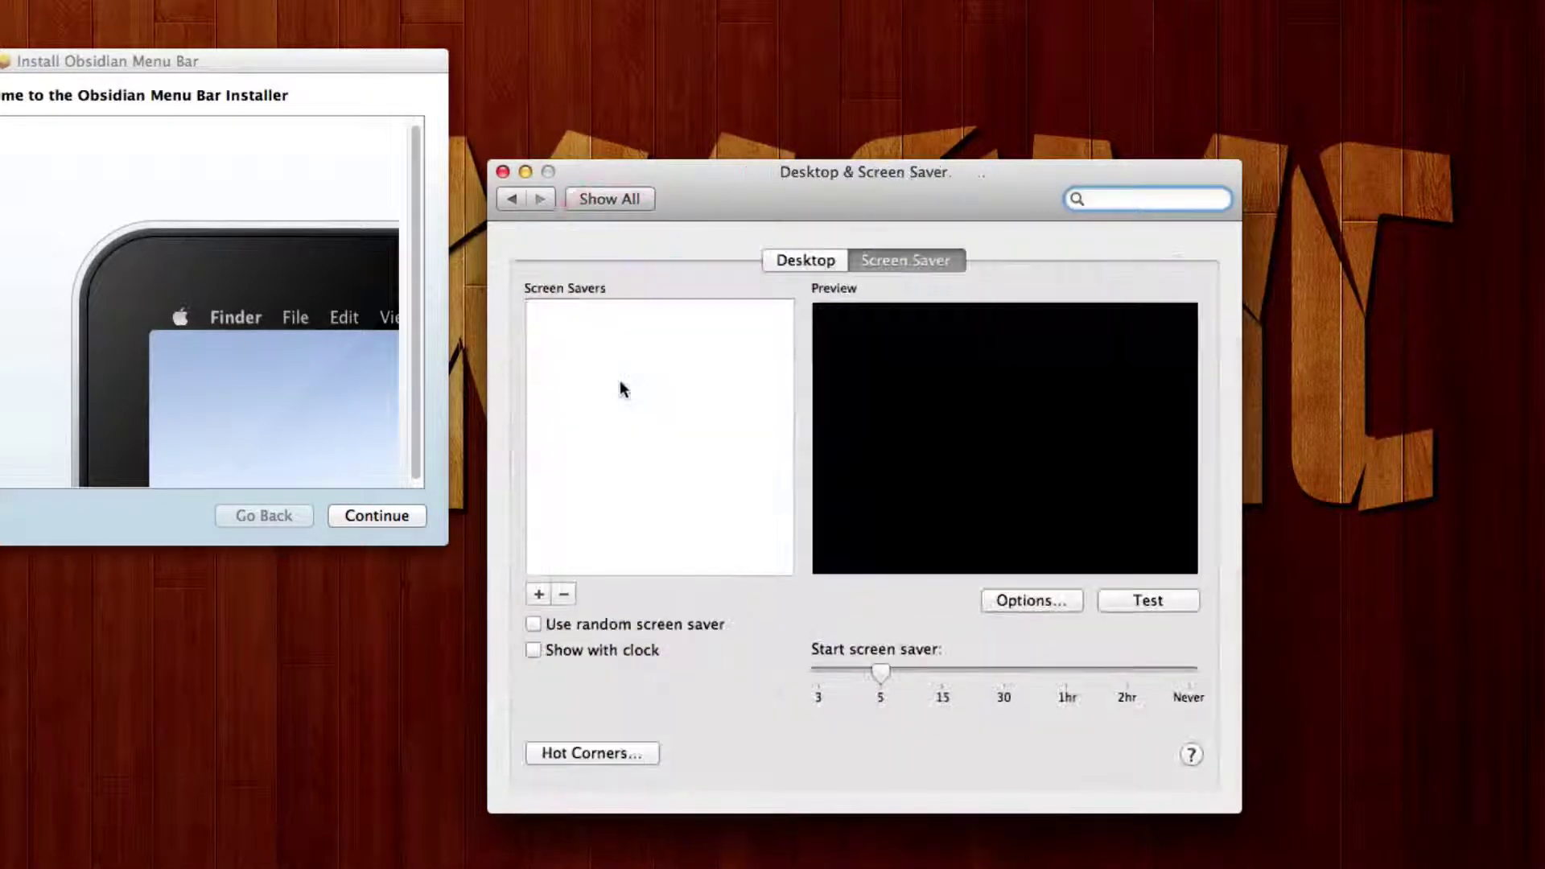
click(805, 262)
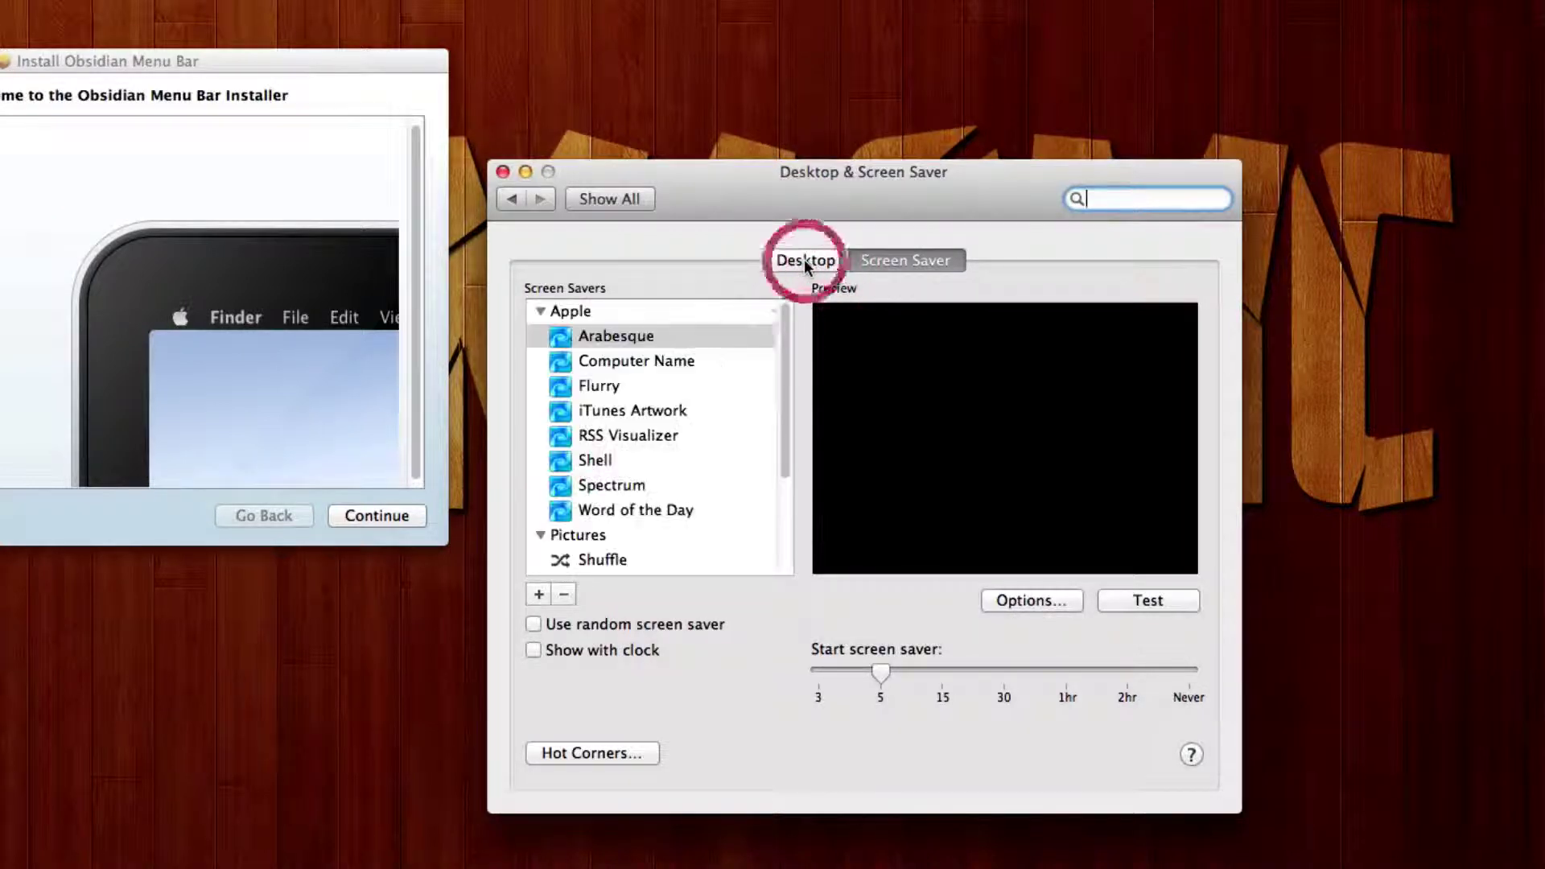
click(805, 263)
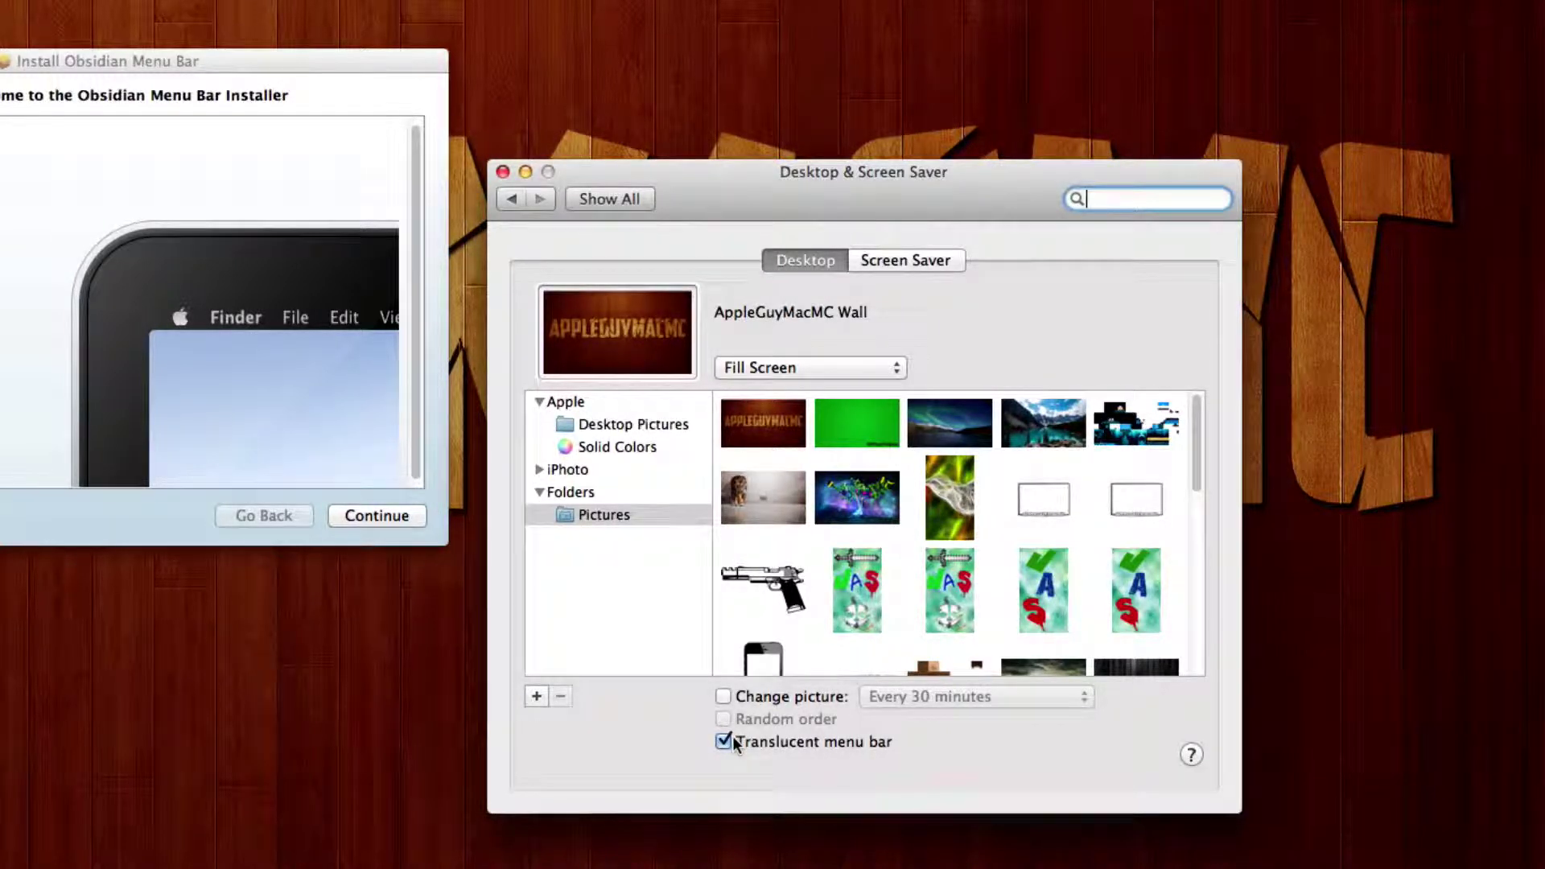
click(729, 742)
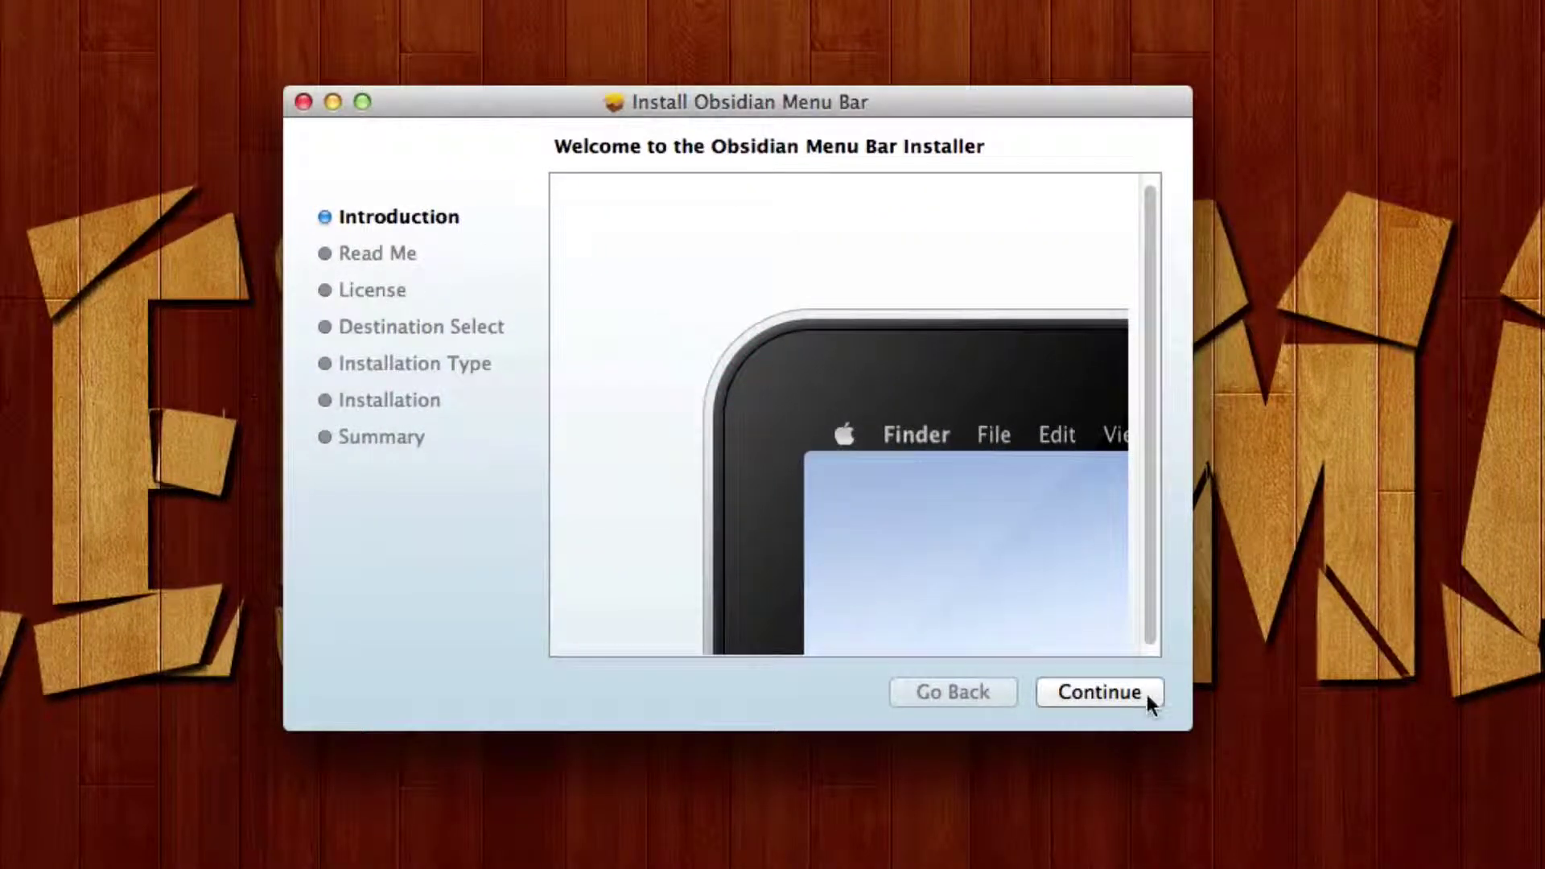
Continue past the Introduction and Read Me pages and agree to the licence
click(1146, 694)
scroll(996, 576, down, 10)
scroll(996, 576, up, 10)
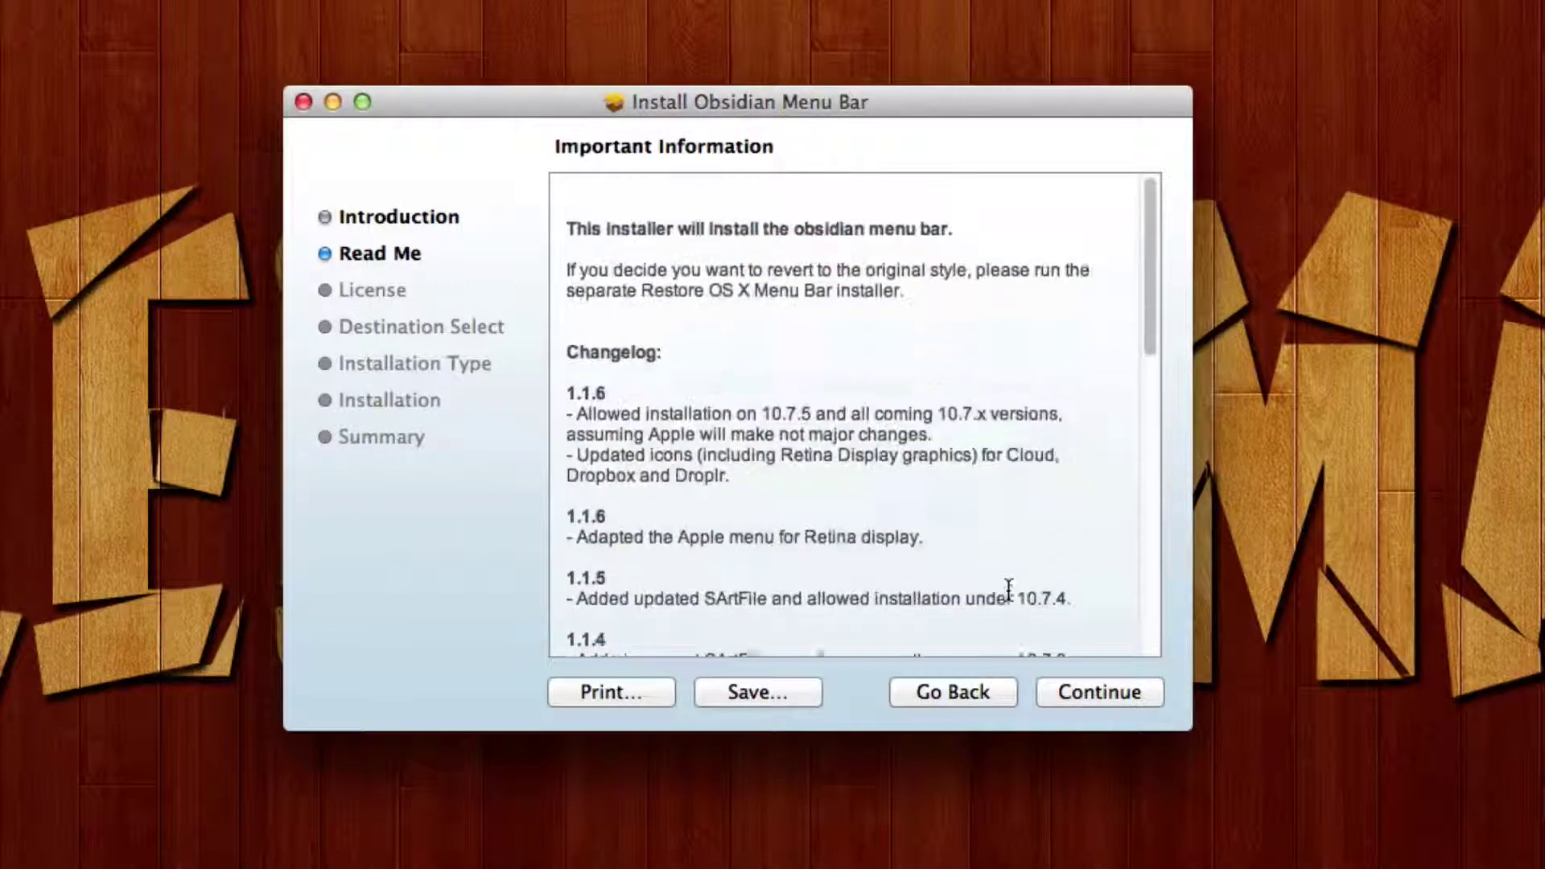
click(1072, 691)
click(1072, 692)
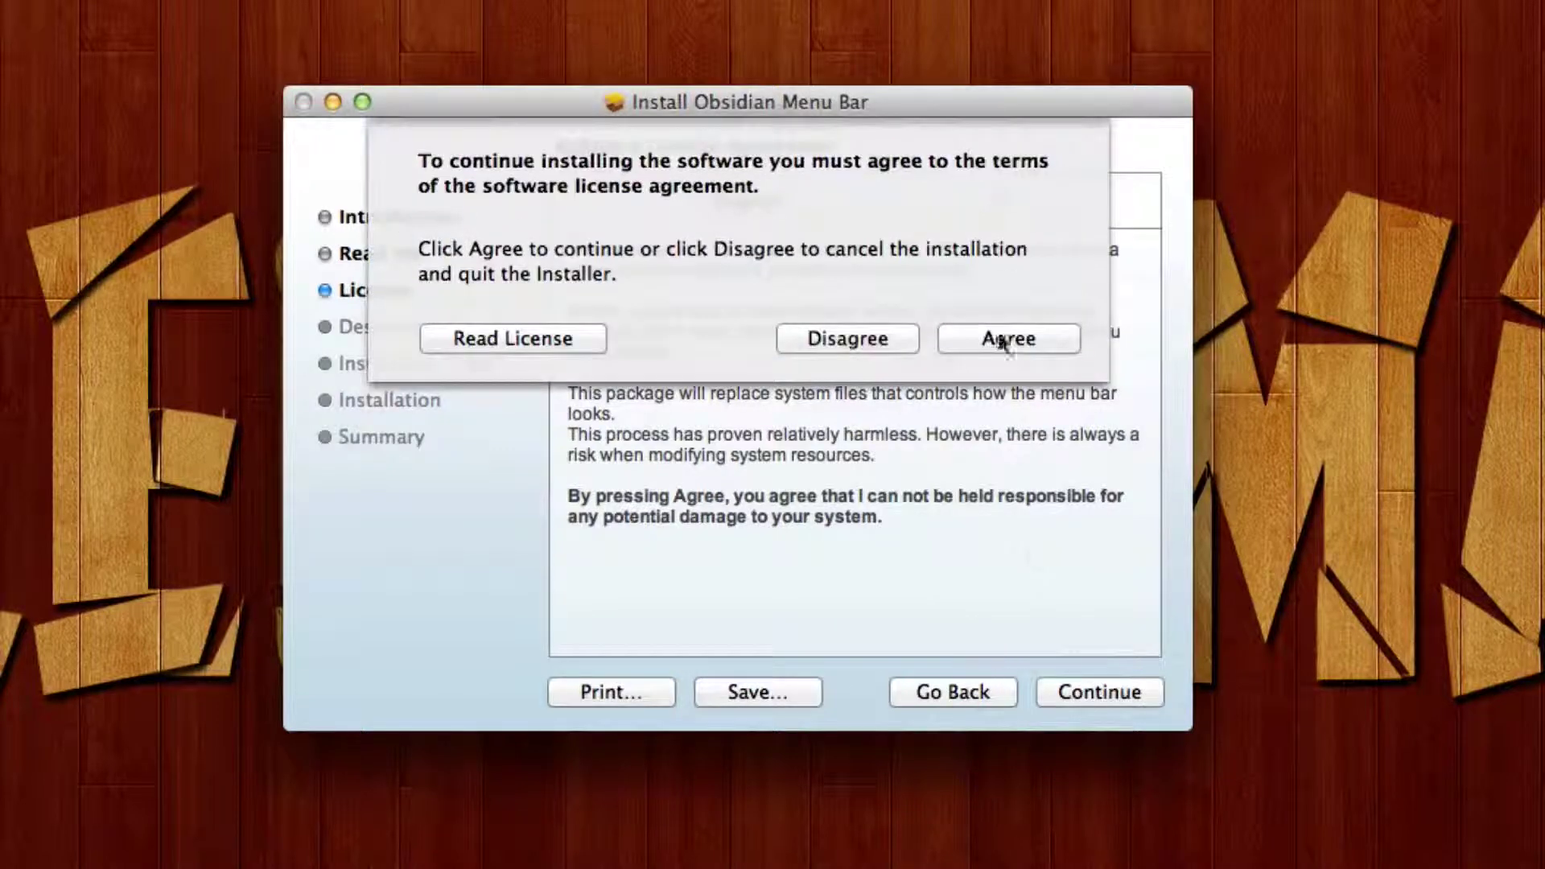
click(1027, 324)
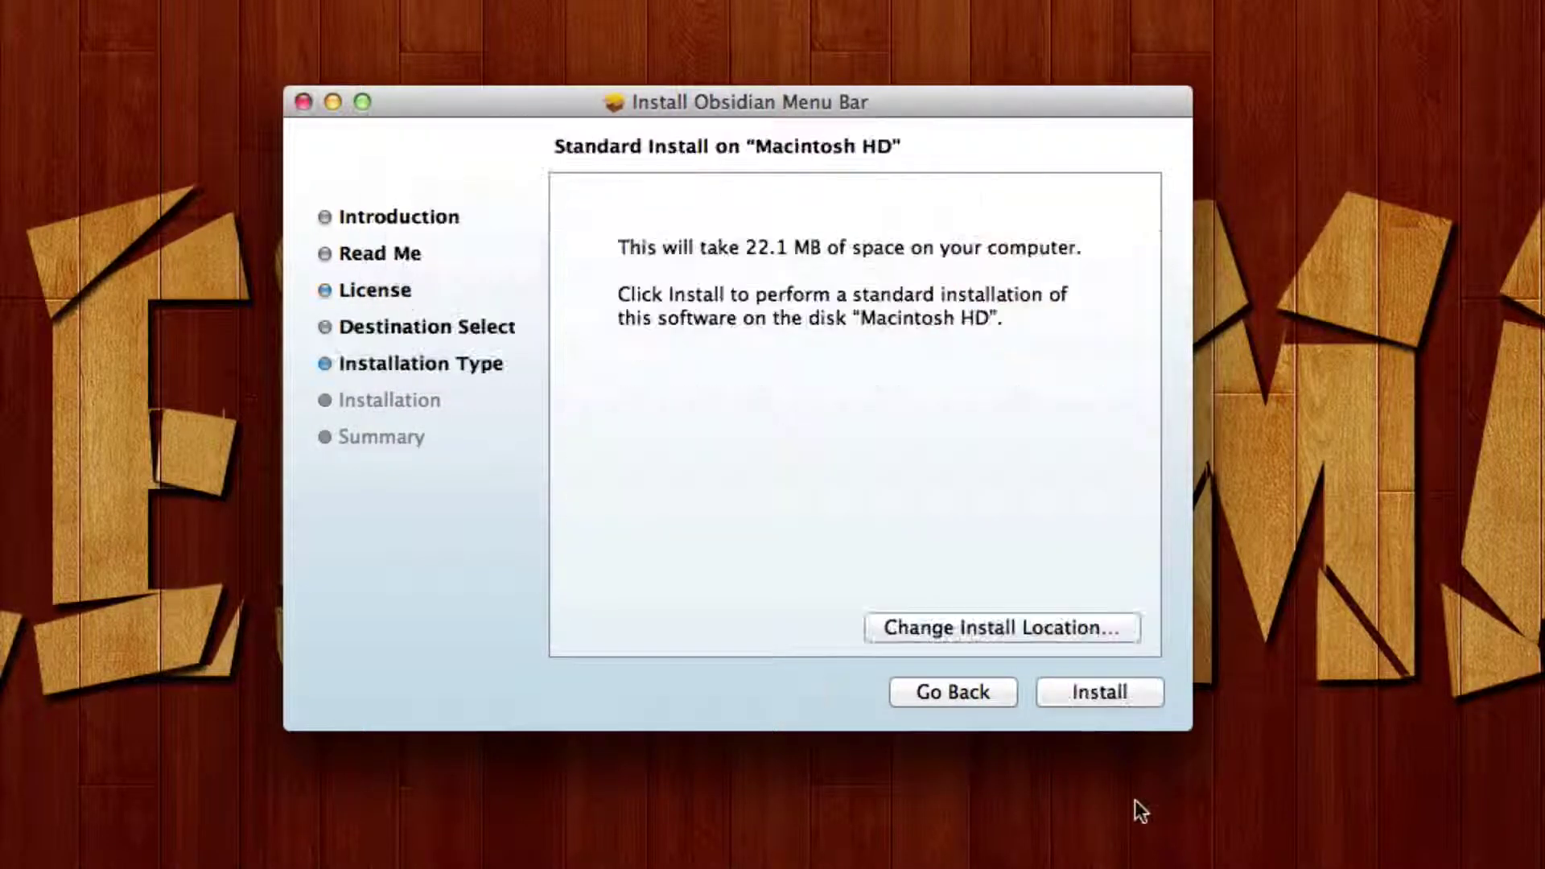
Start the standard install and authorise it with the administrator password
click(1120, 691)
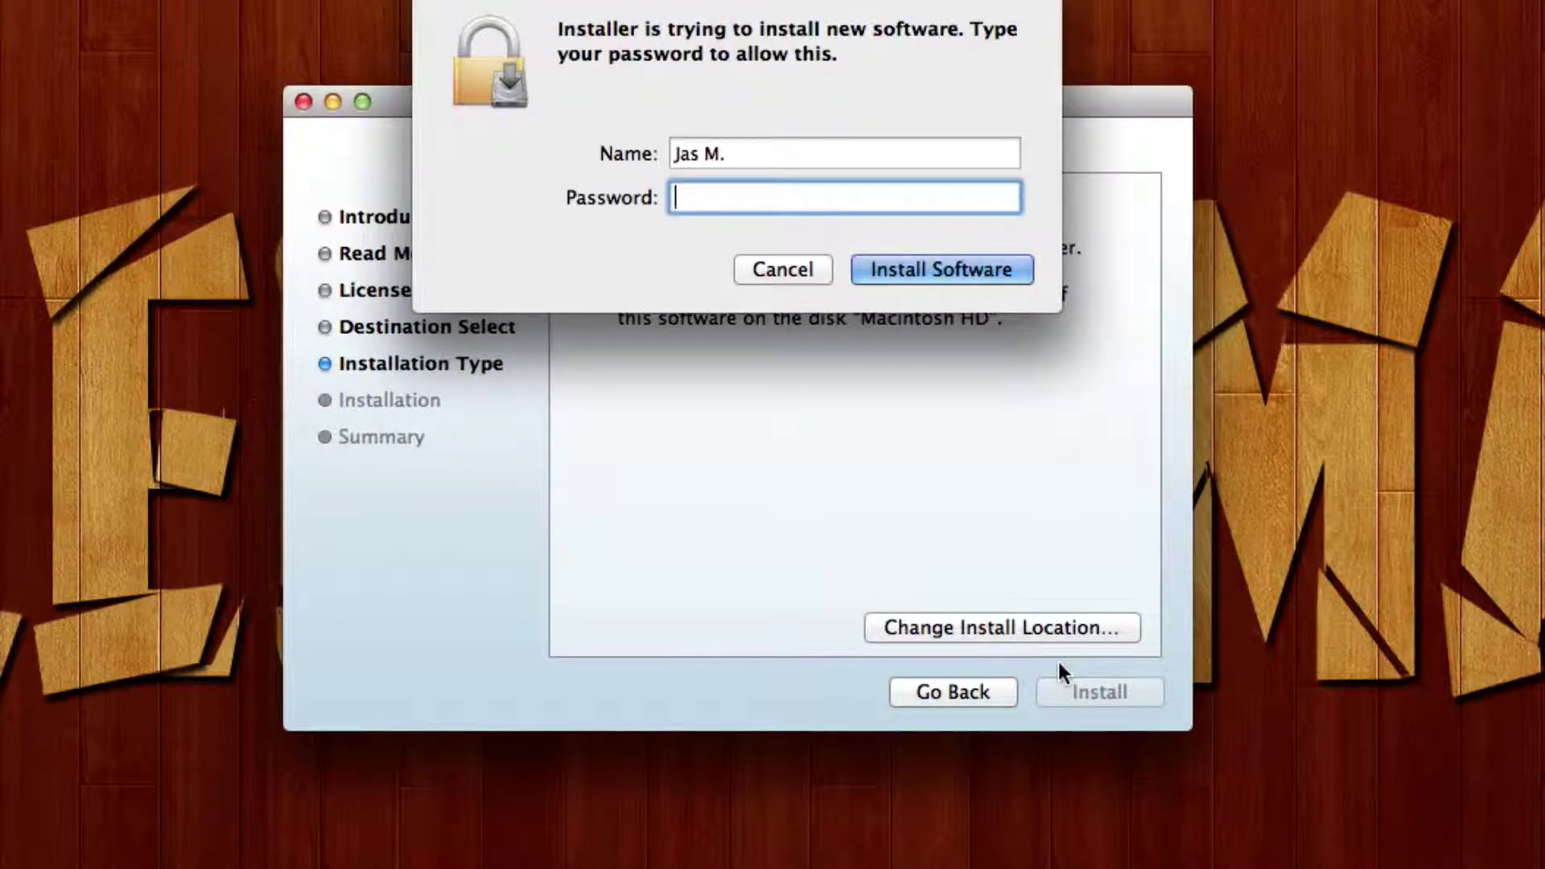
text(•••••••••)
key(Return)
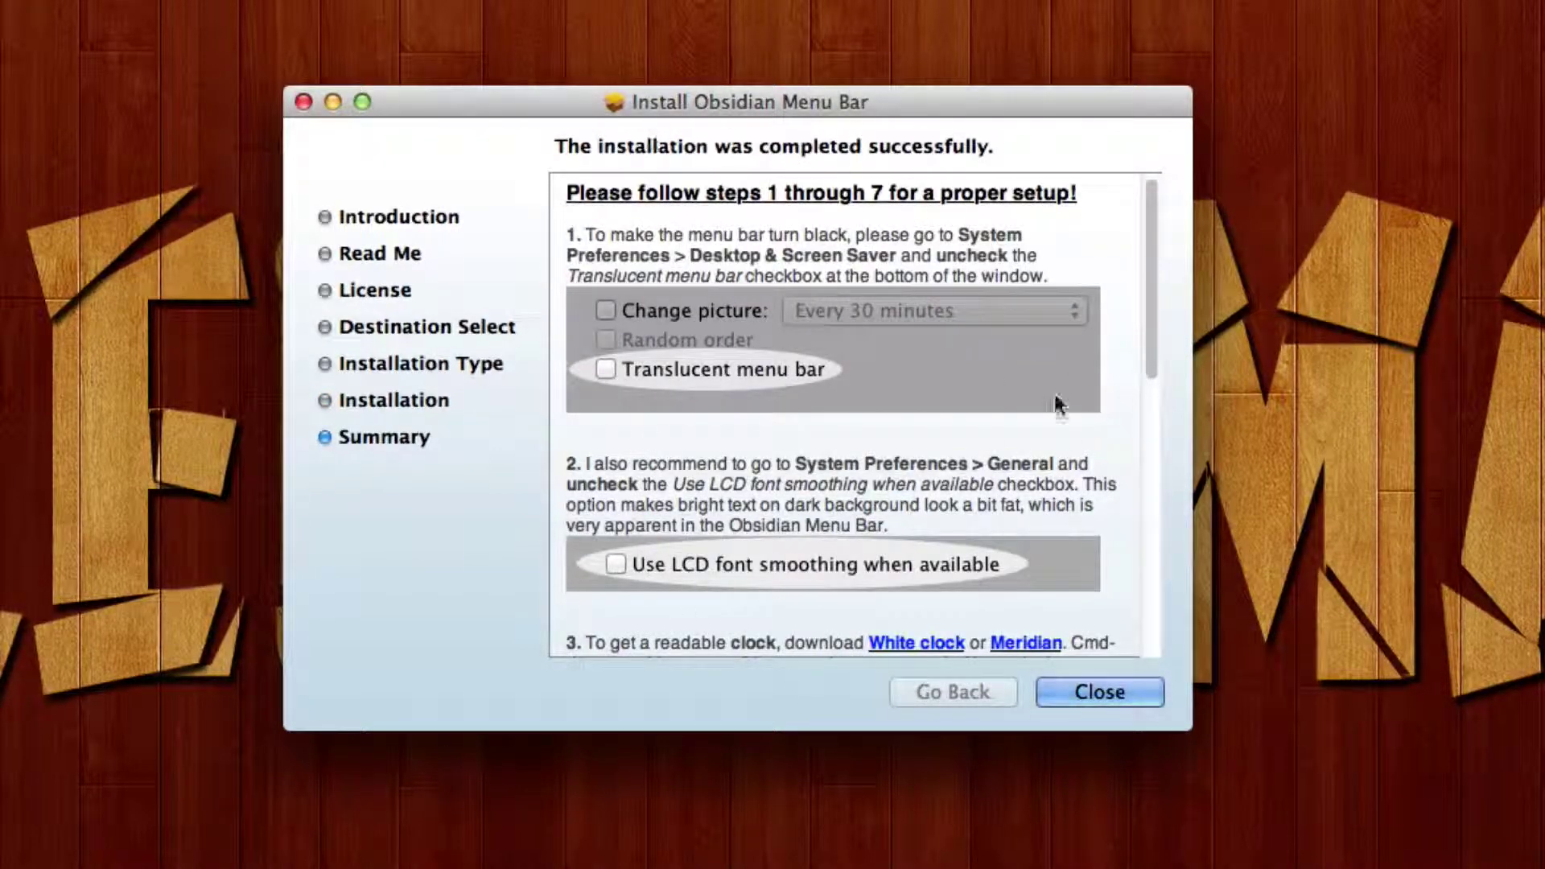
Close the finished Installer and eject the Obsidian Menu Bar disk image
click(1101, 691)
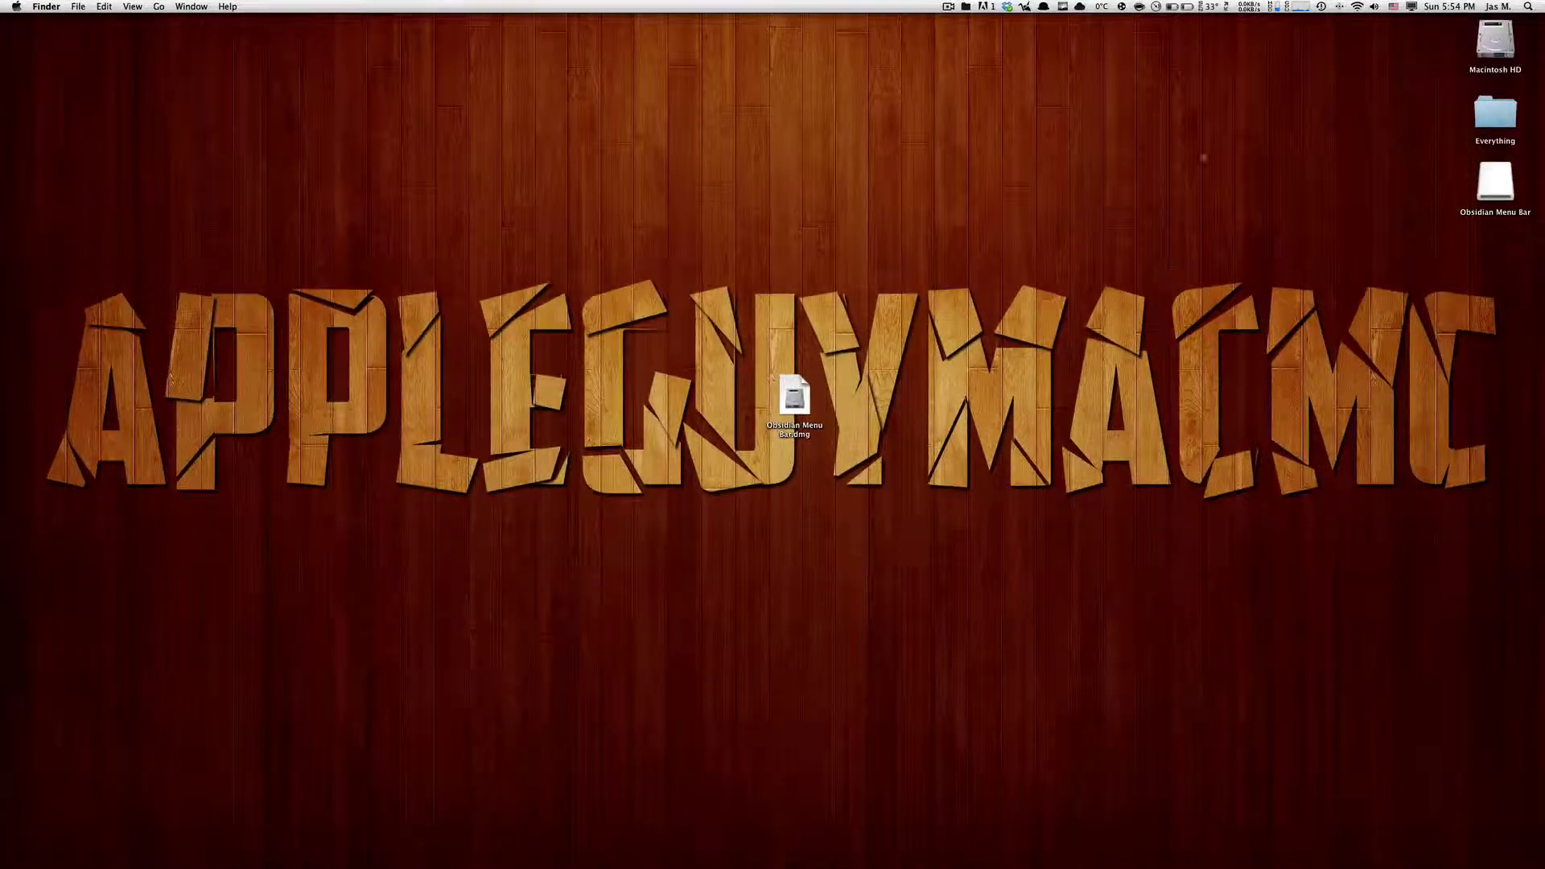
drag(1199, 153, 3, 15)
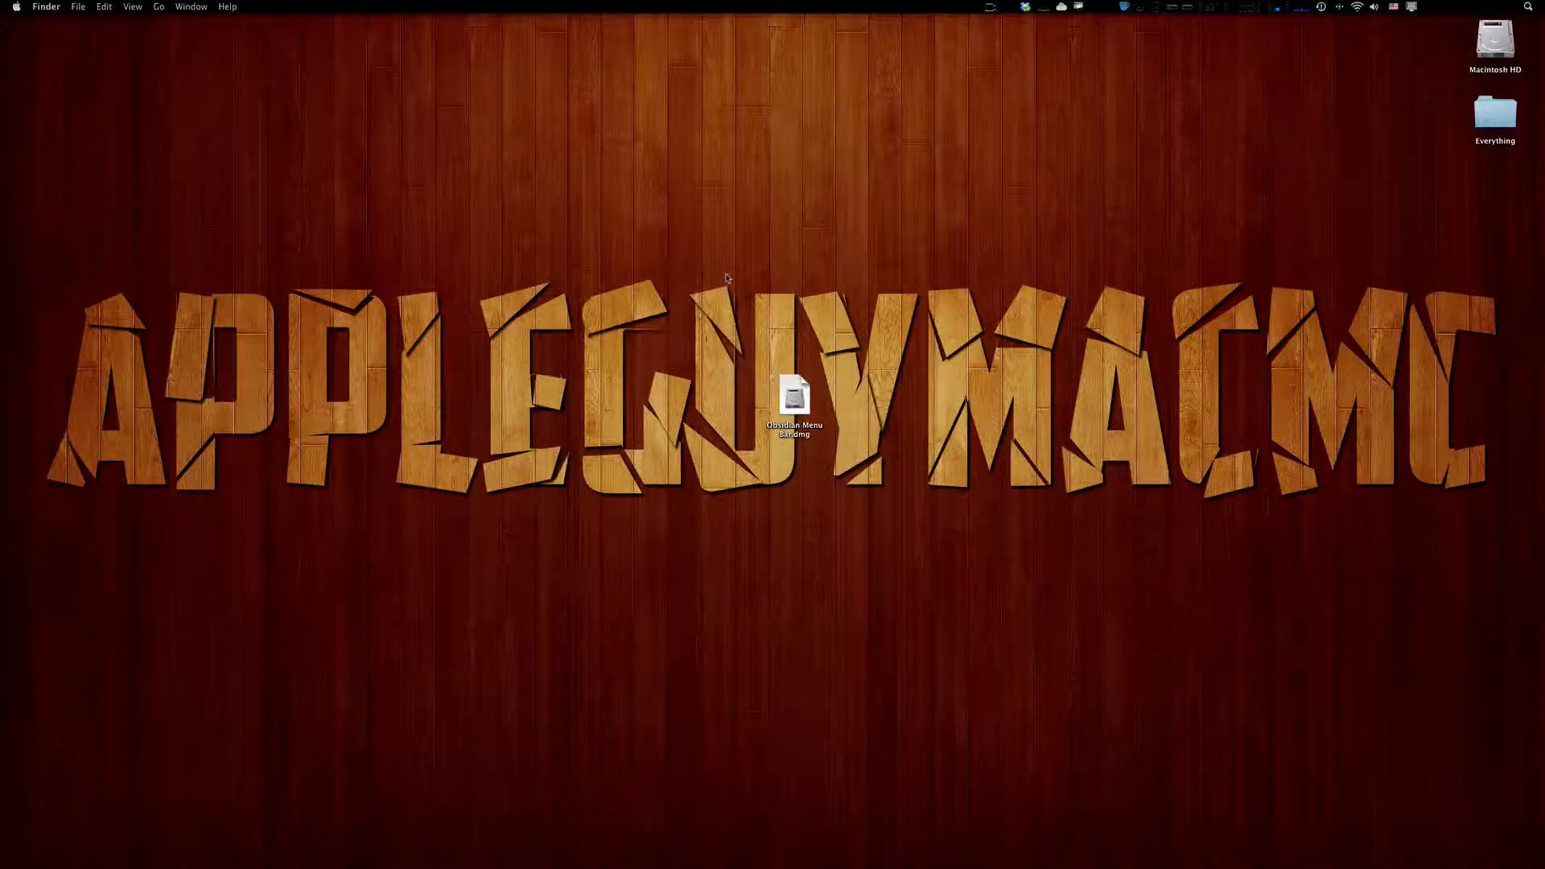
click(18, 6)
click(55, 6)
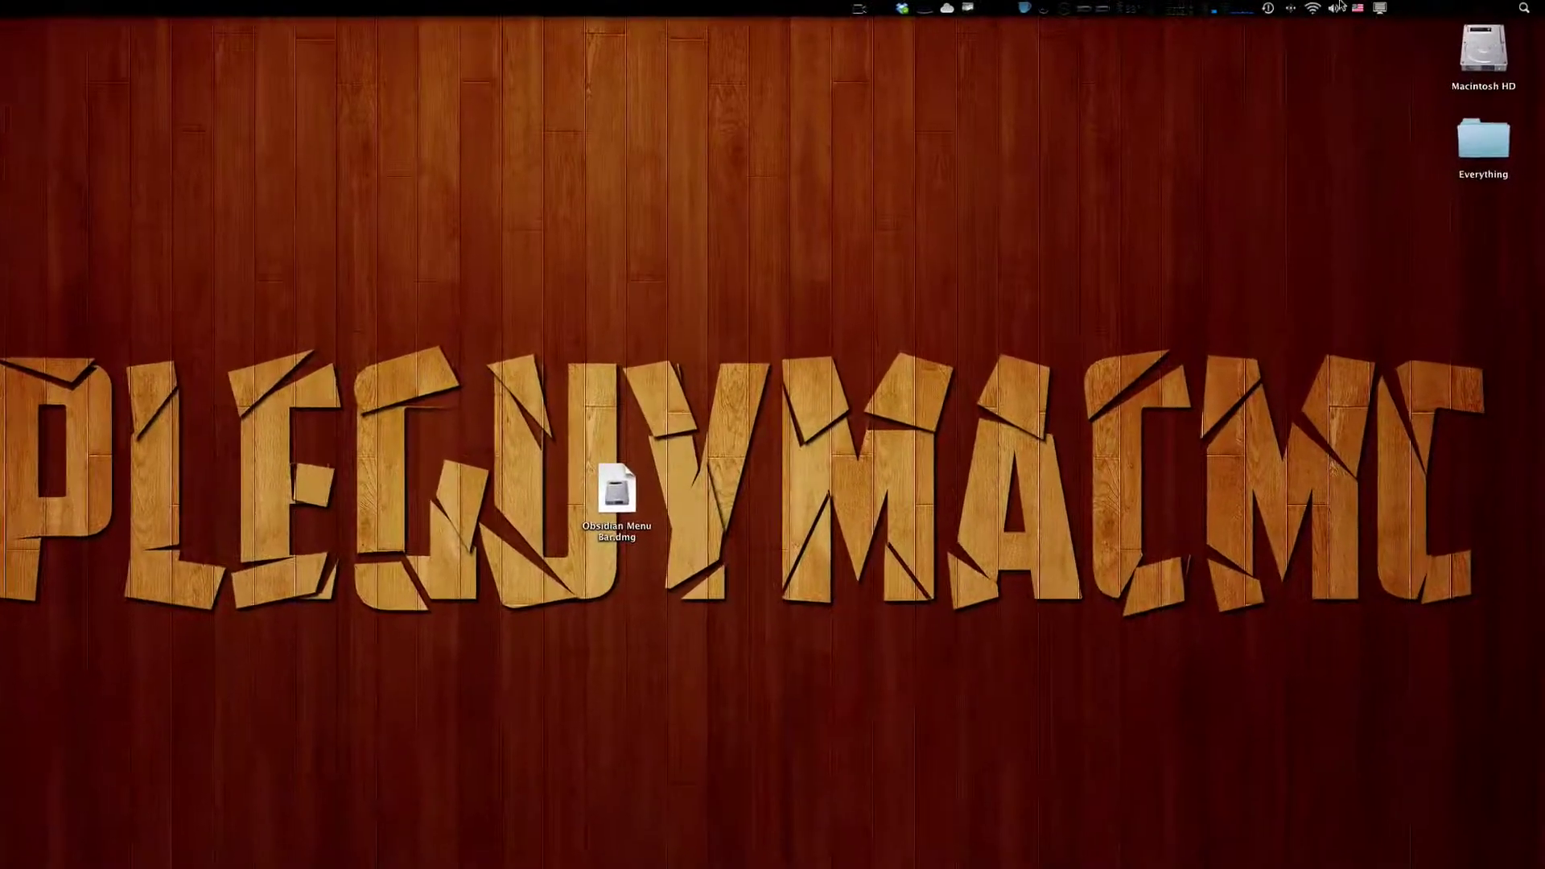
click(1467, 6)
click(1393, 6)
click(1068, 7)
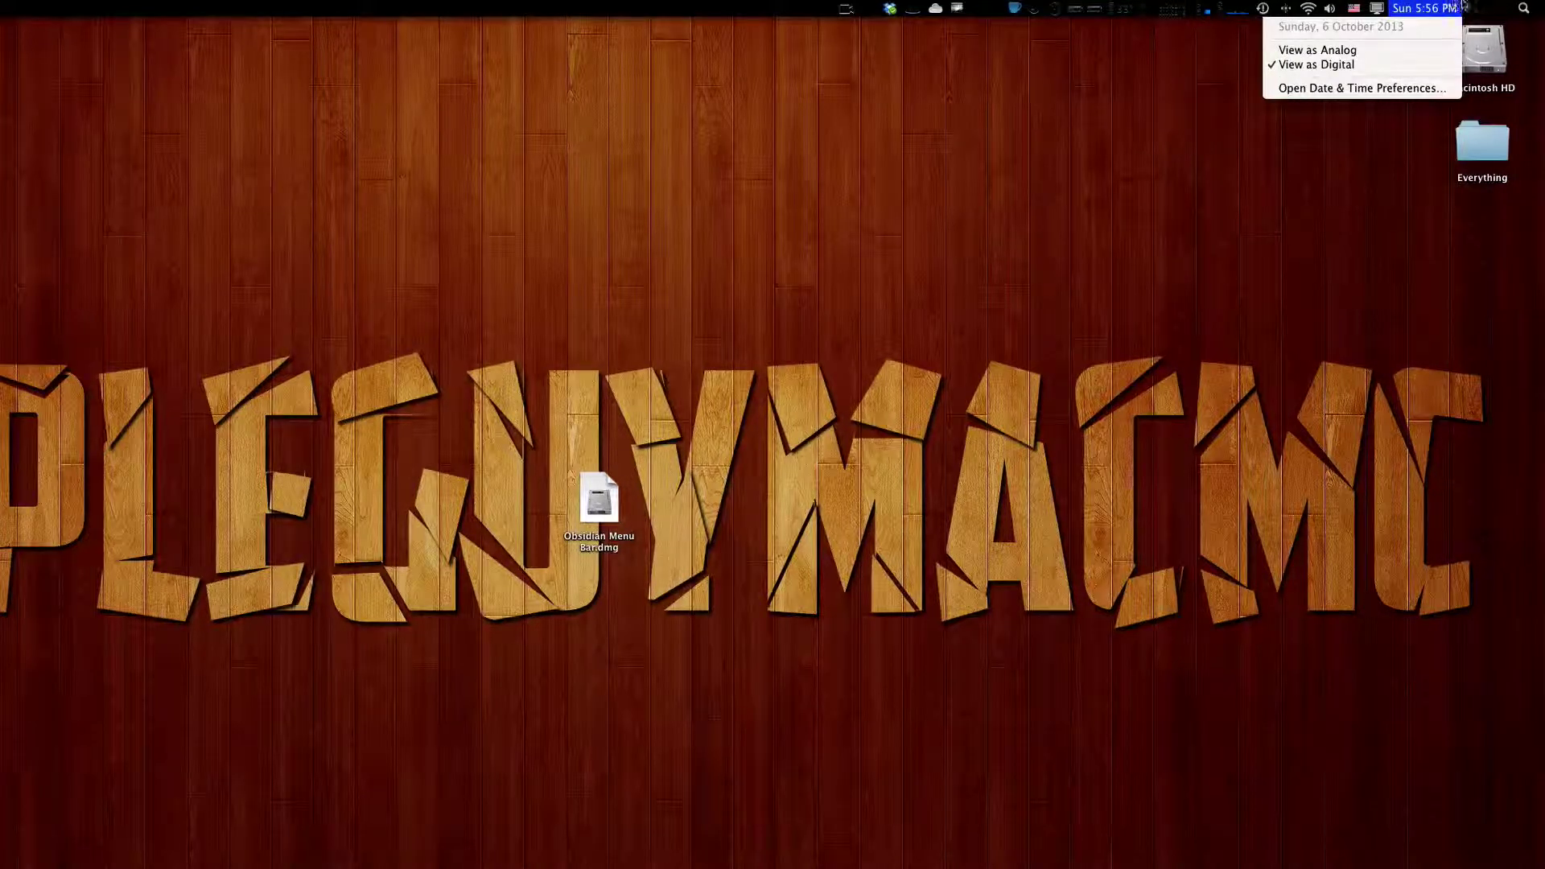
drag(1450, 7, 1482, 48)
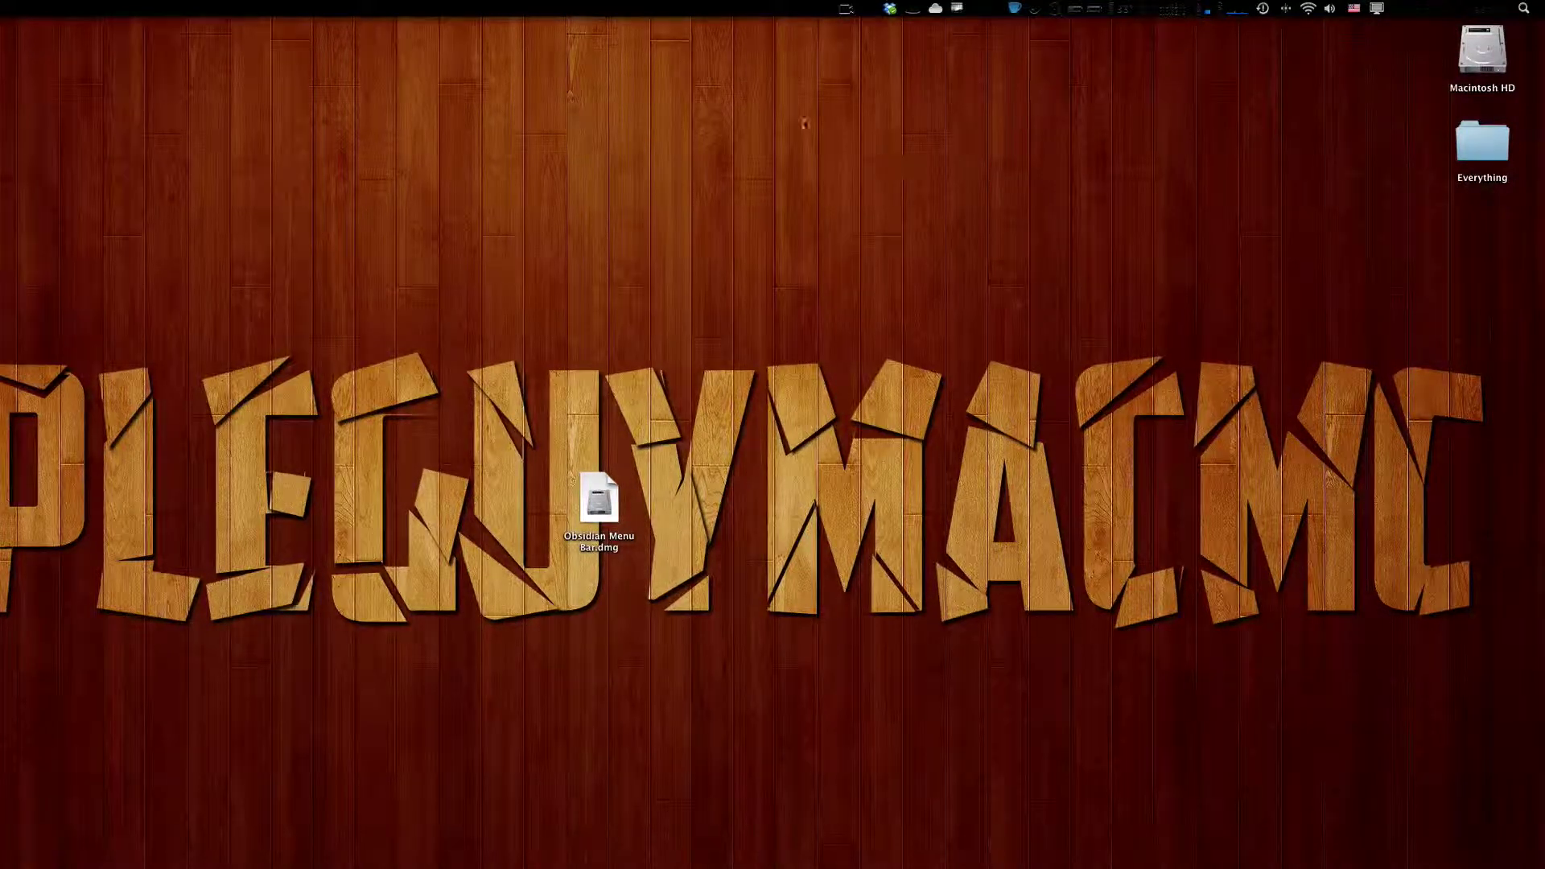
drag(493, 97, 918, 277)
click(887, 9)
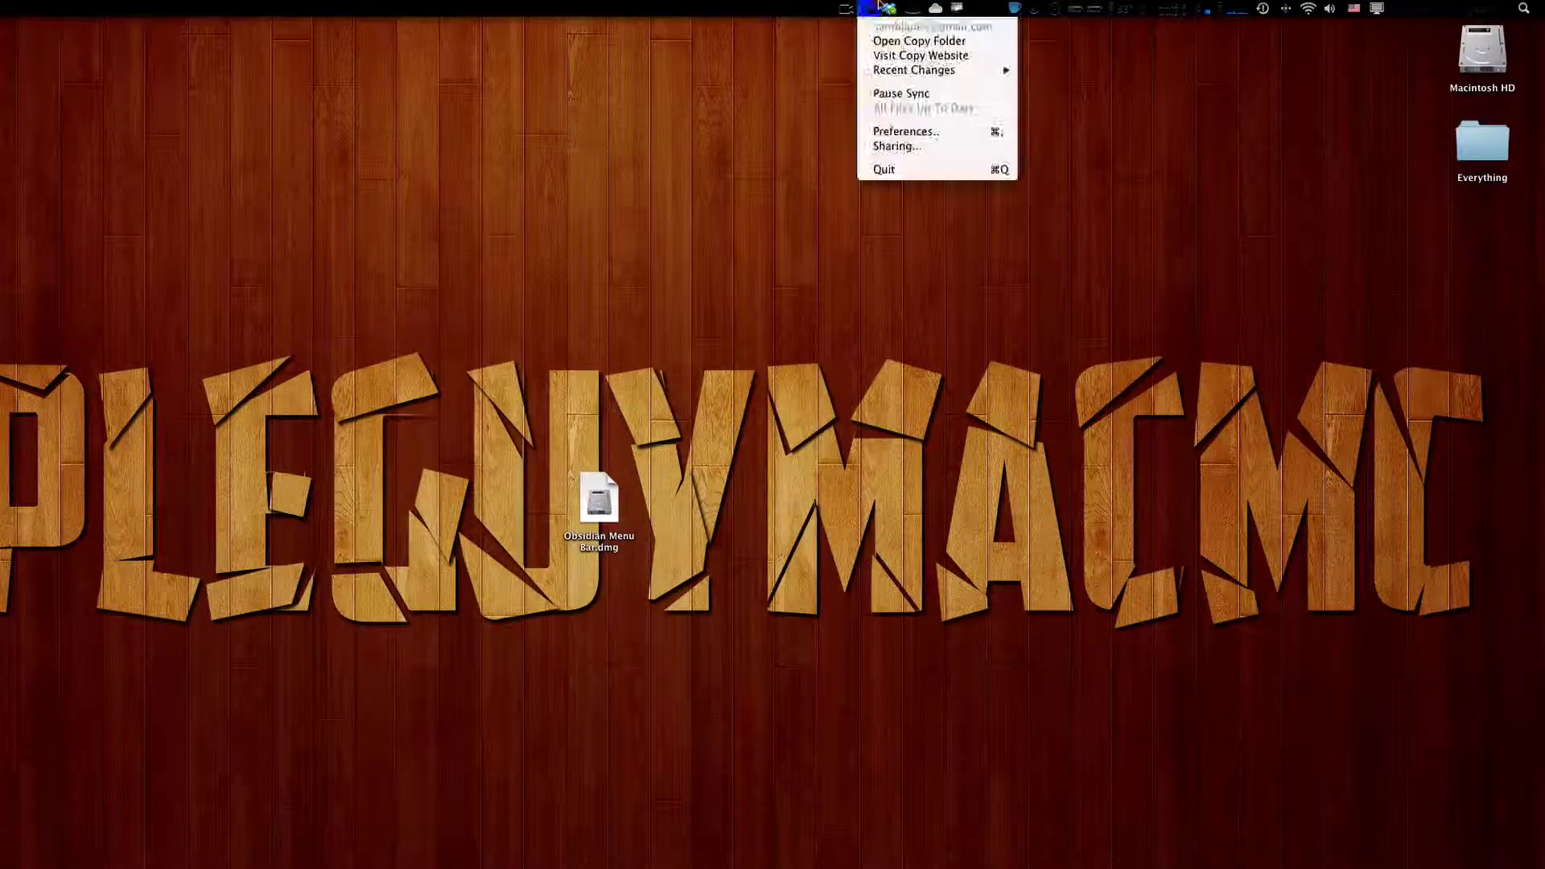
click(889, 11)
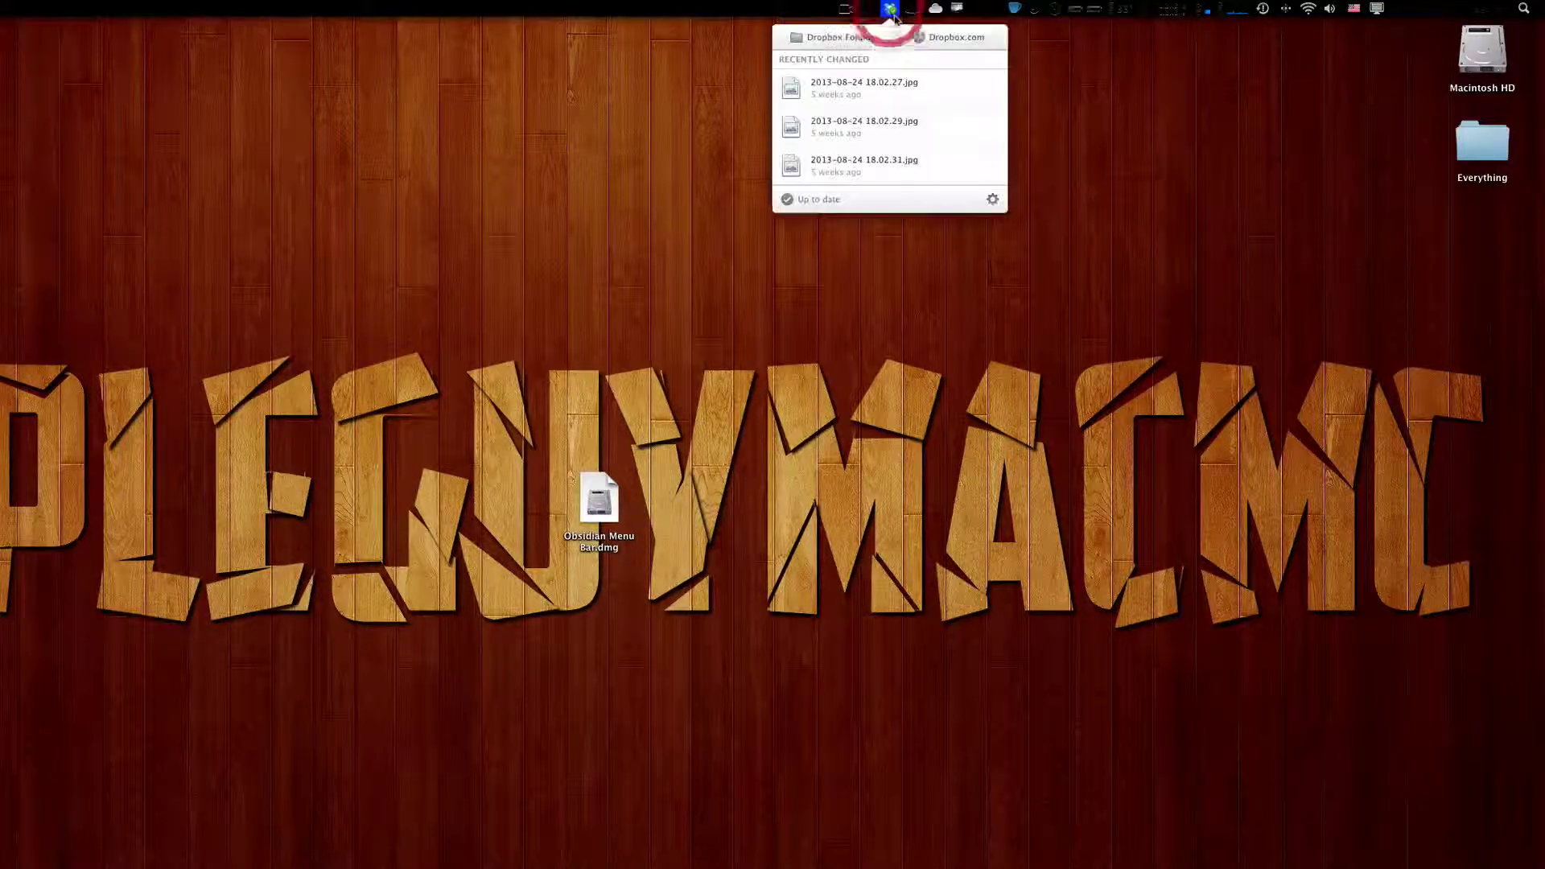
click(888, 11)
click(1448, 9)
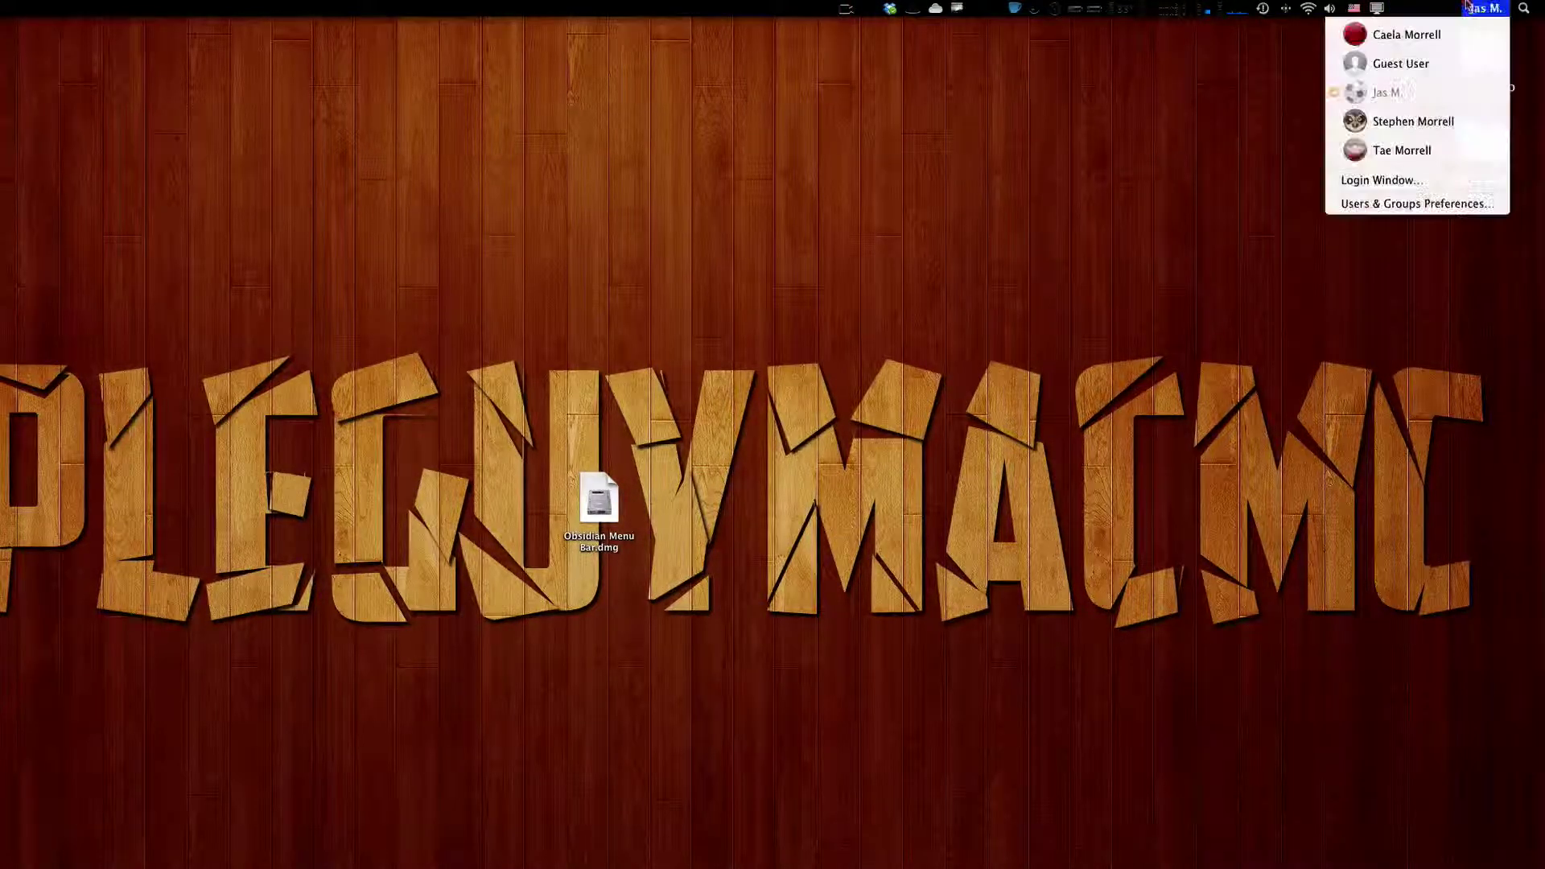
click(1464, 9)
click(1455, 9)
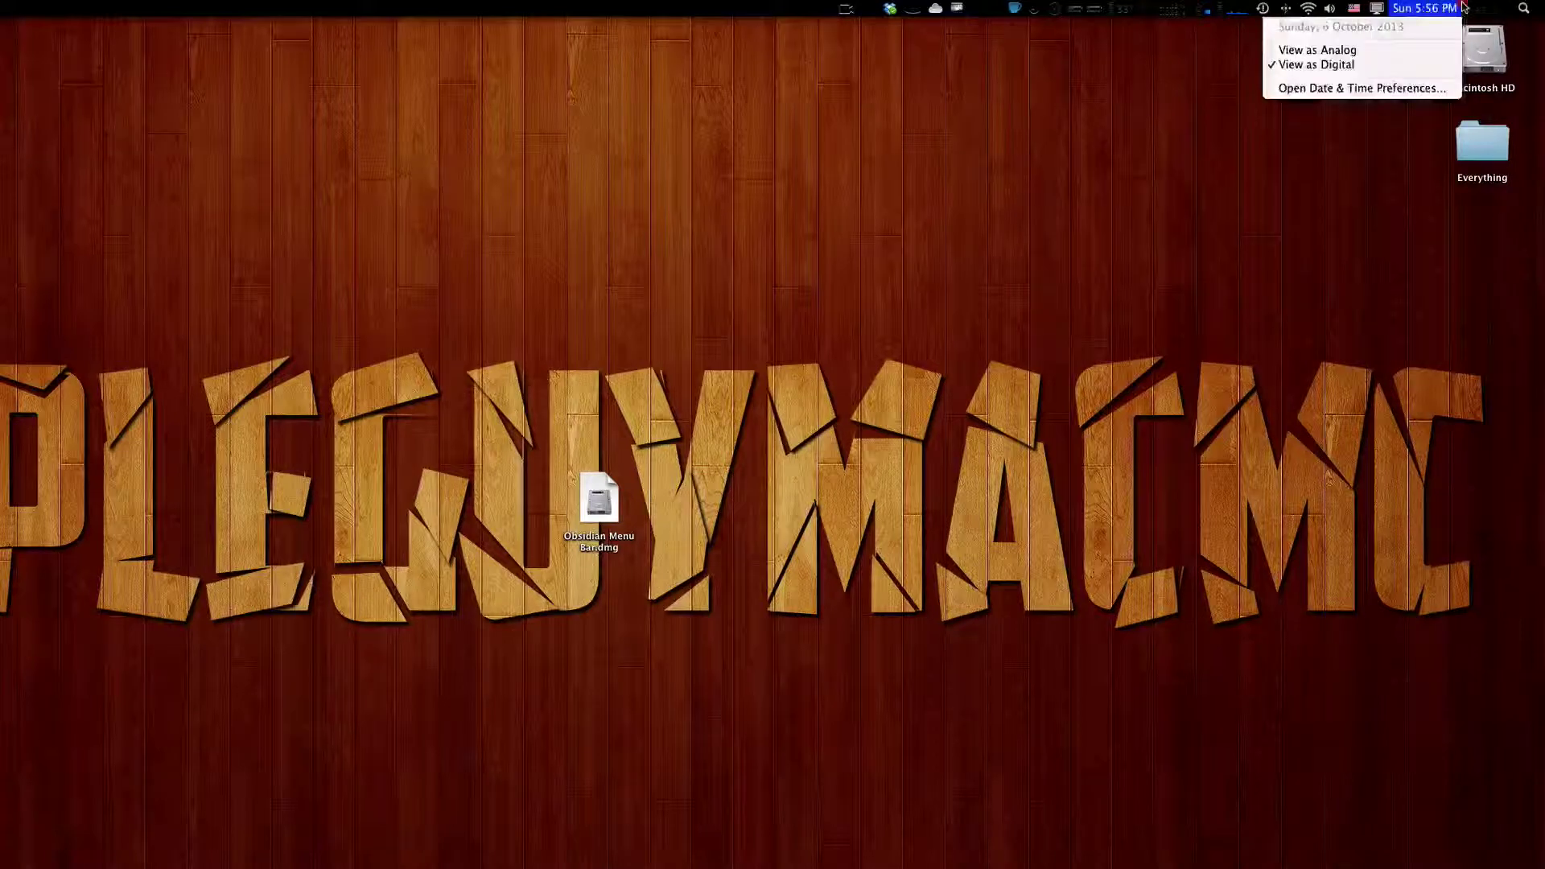
click(1449, 9)
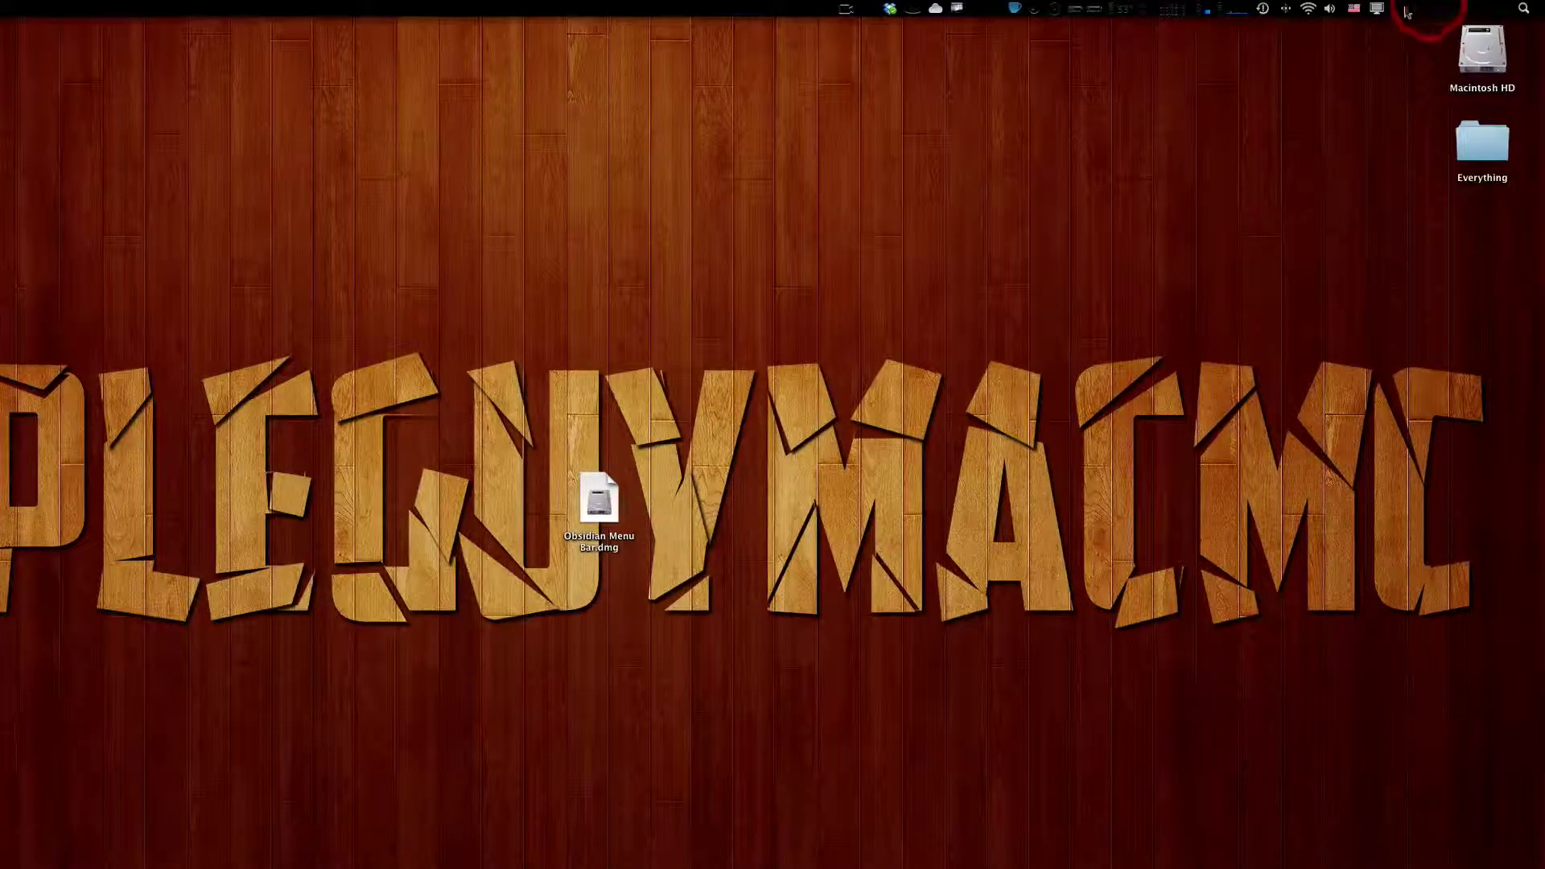
click(1093, 9)
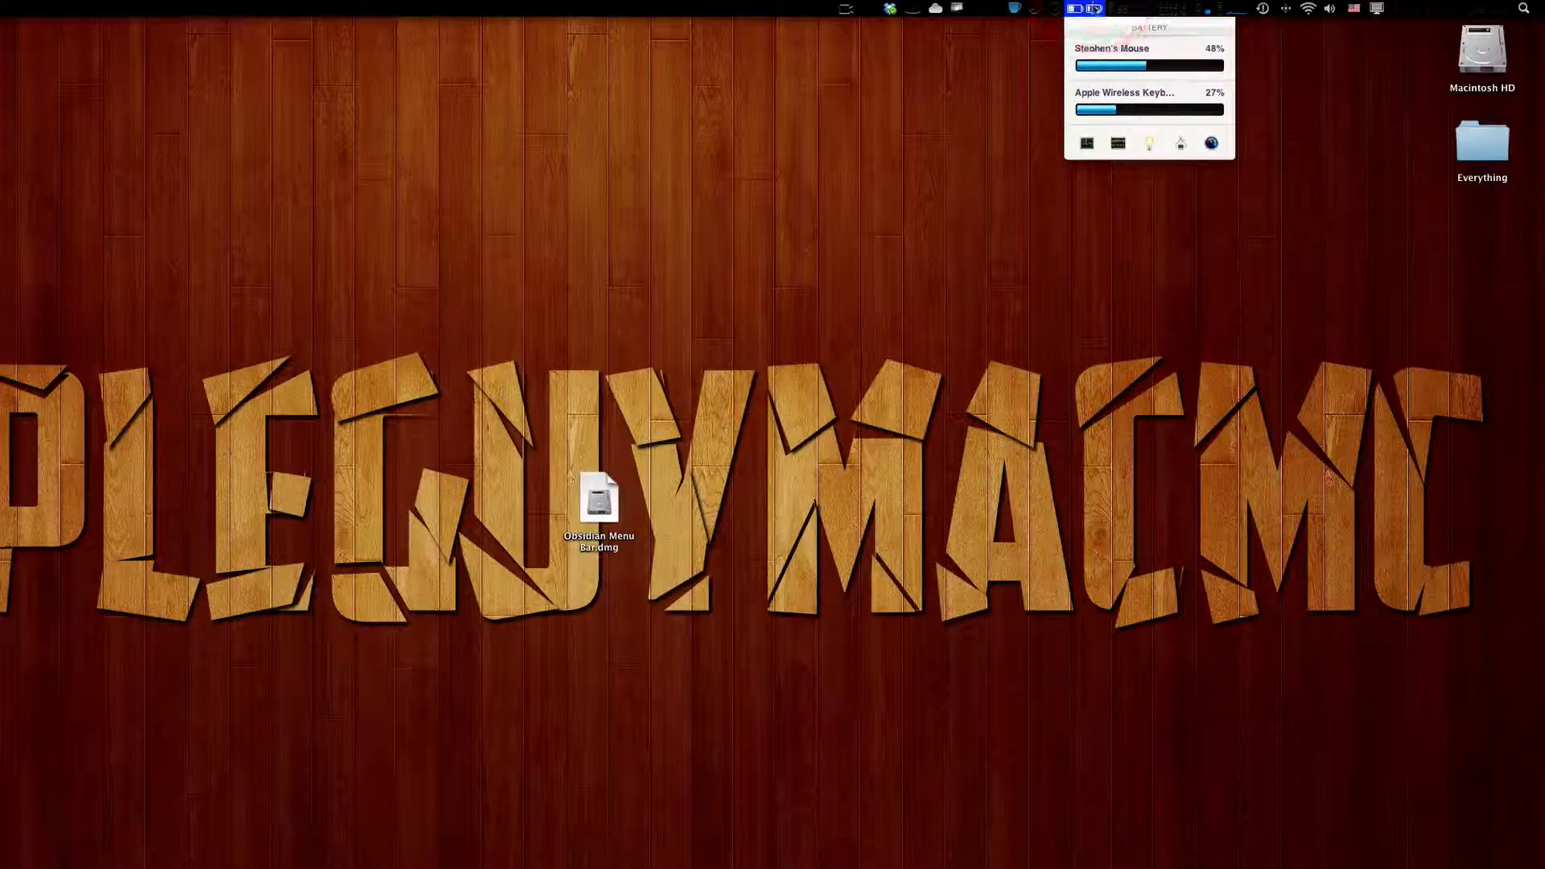
click(1086, 10)
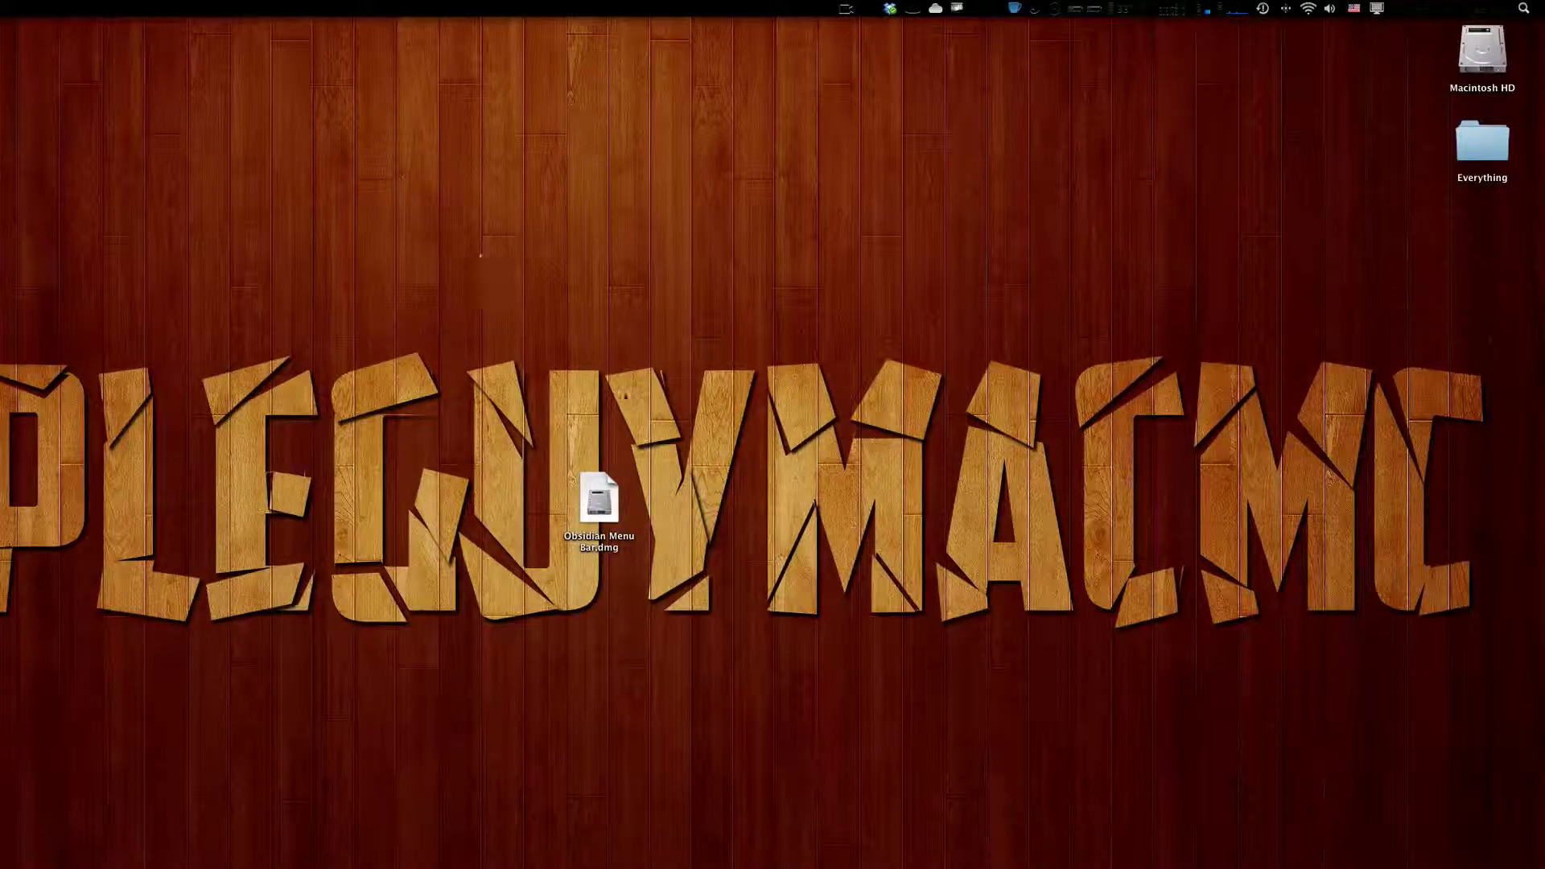
click(991, 8)
click(984, 9)
click(1424, 8)
drag(1445, 8, 1478, 48)
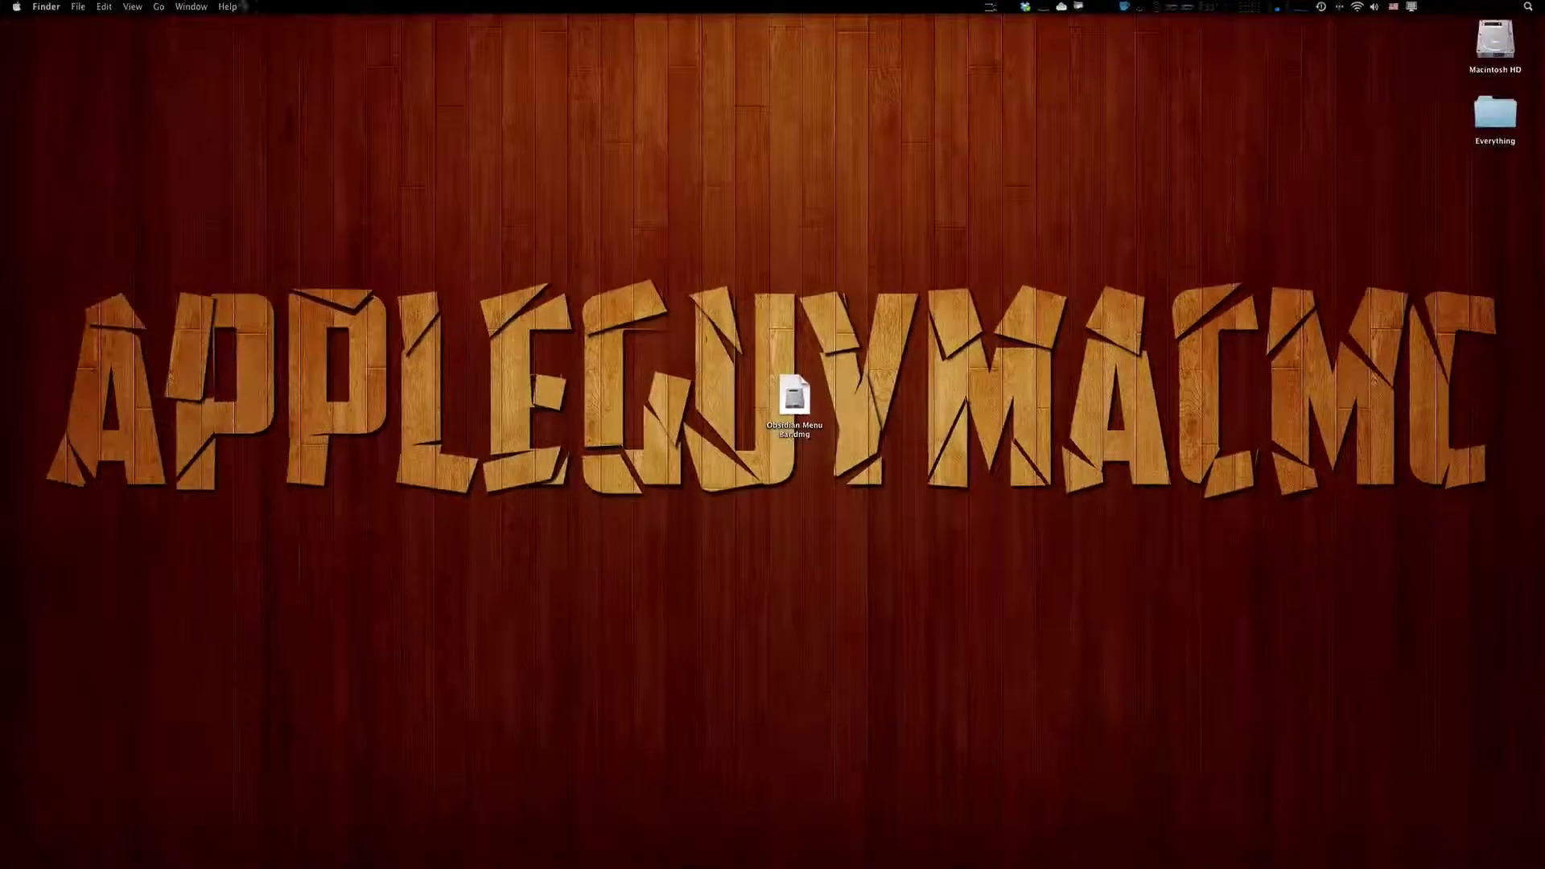
click(105, 6)
click(1014, 6)
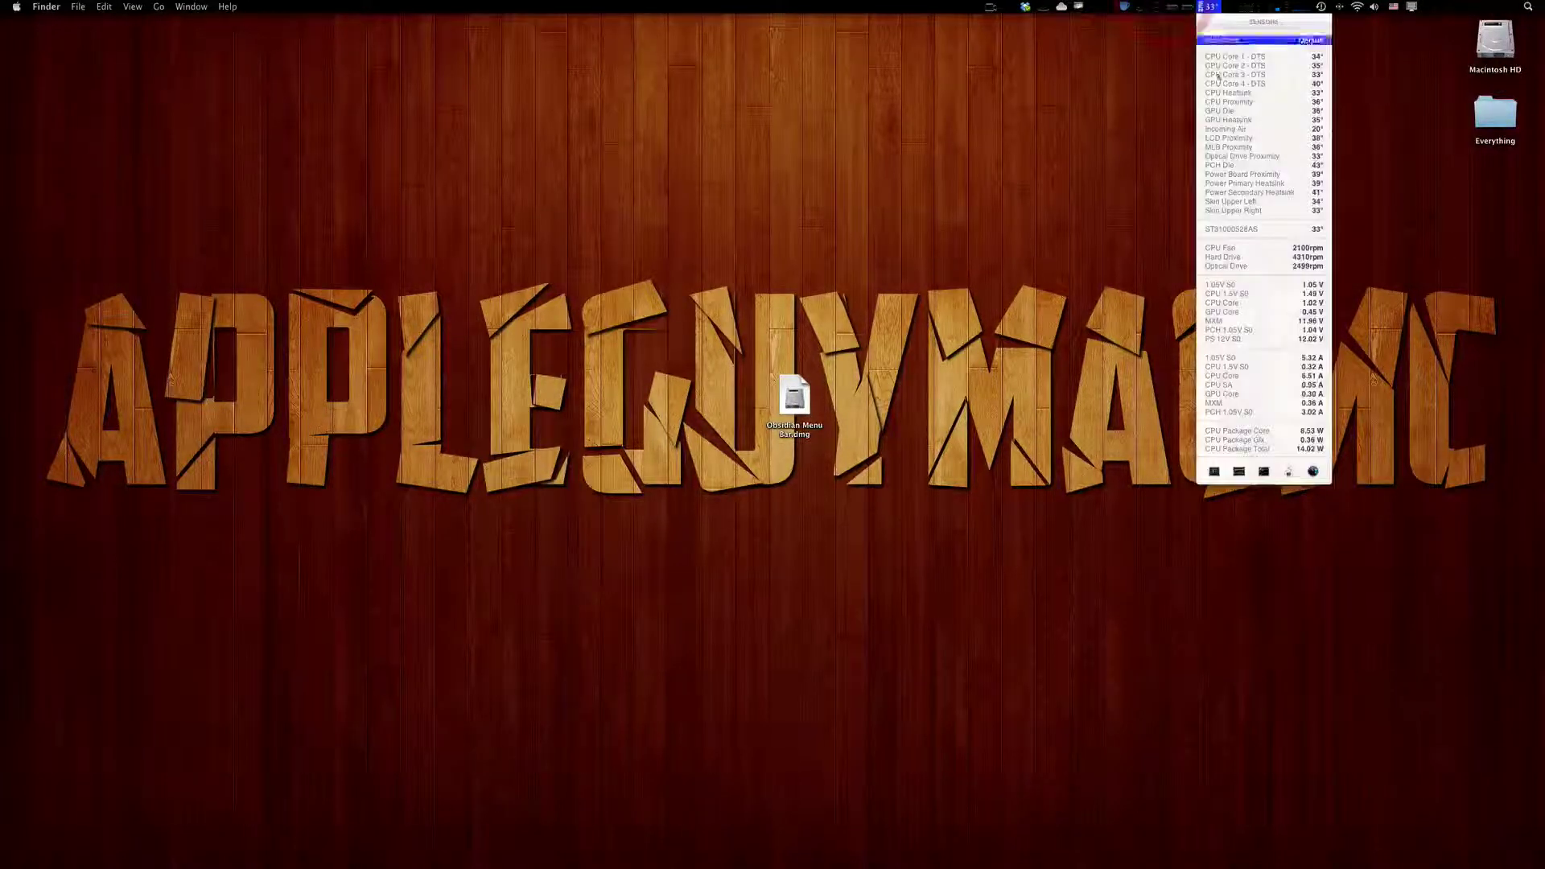
click(1454, 6)
drag(1445, 6, 1484, 49)
click(1023, 7)
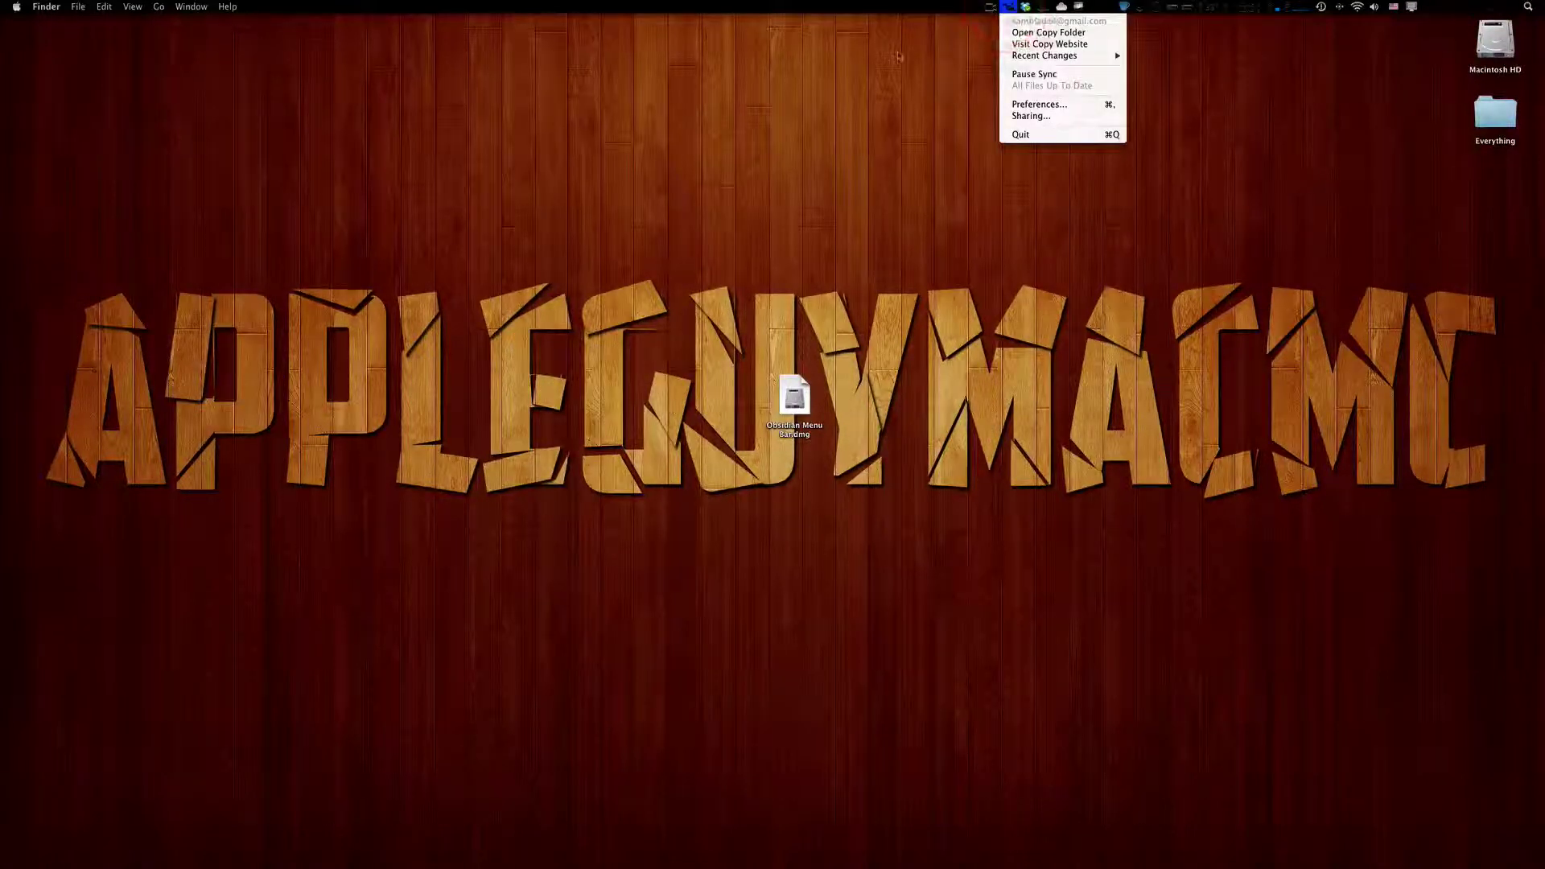
click(1025, 7)
click(1042, 7)
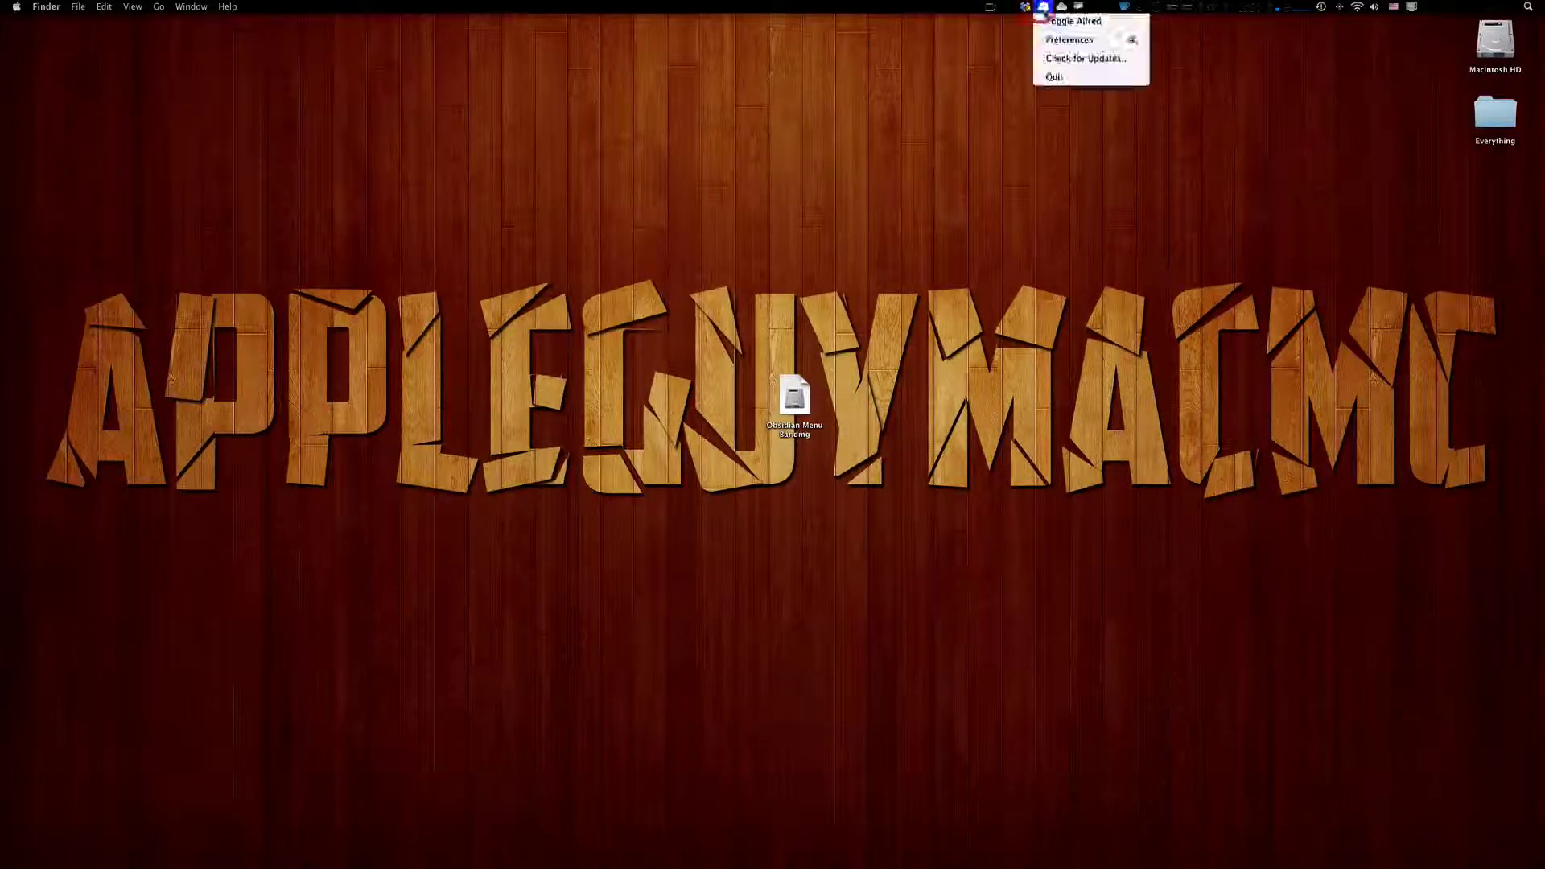
click(1013, 75)
click(1042, 7)
click(912, 89)
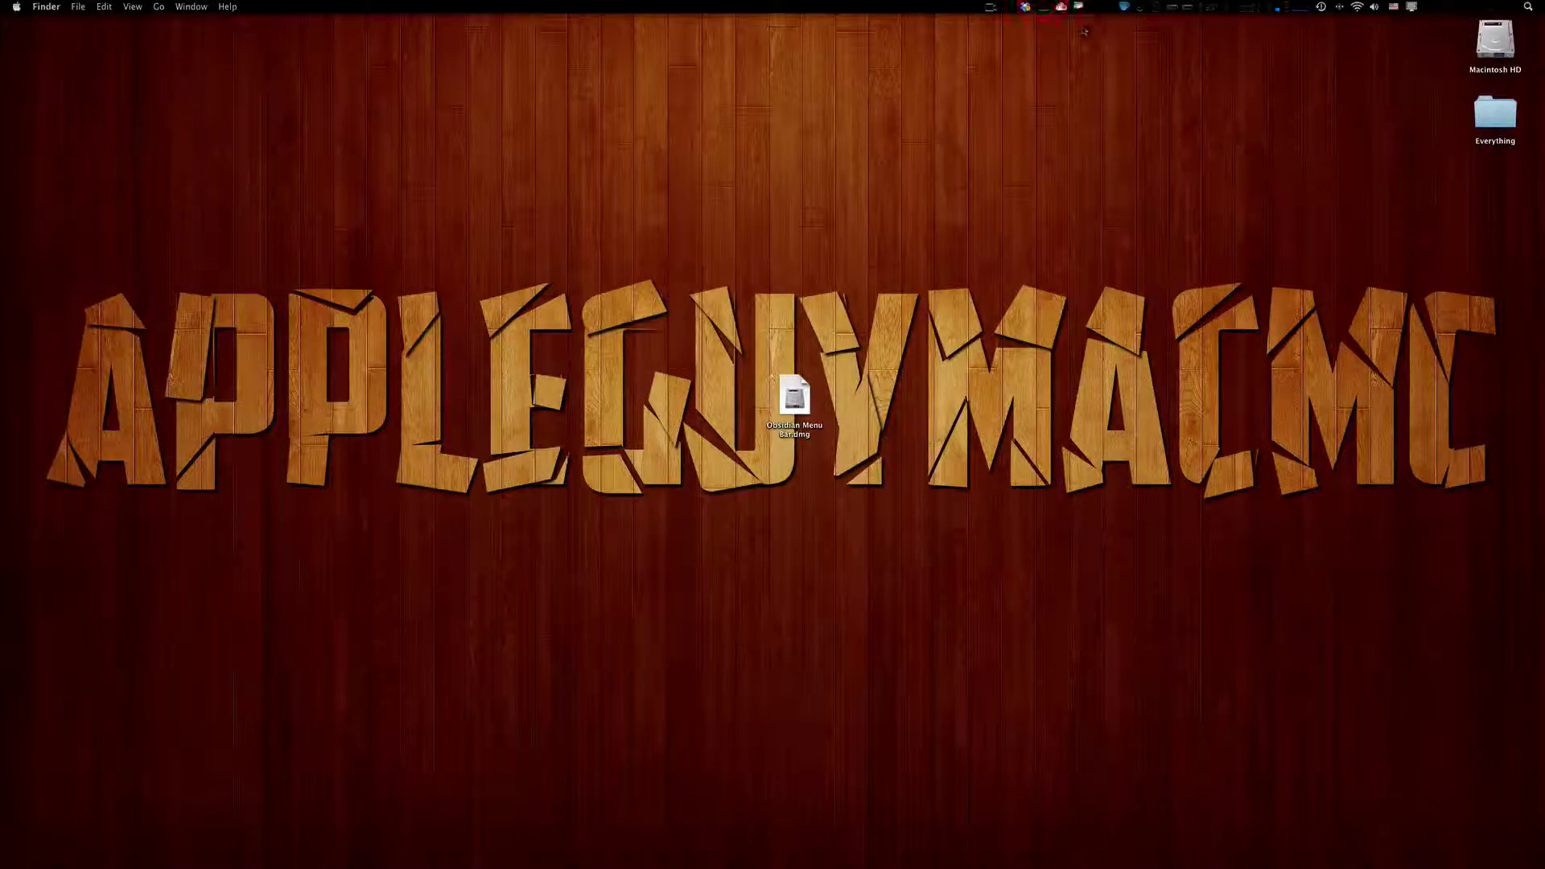
drag(913, 90, 1228, 349)
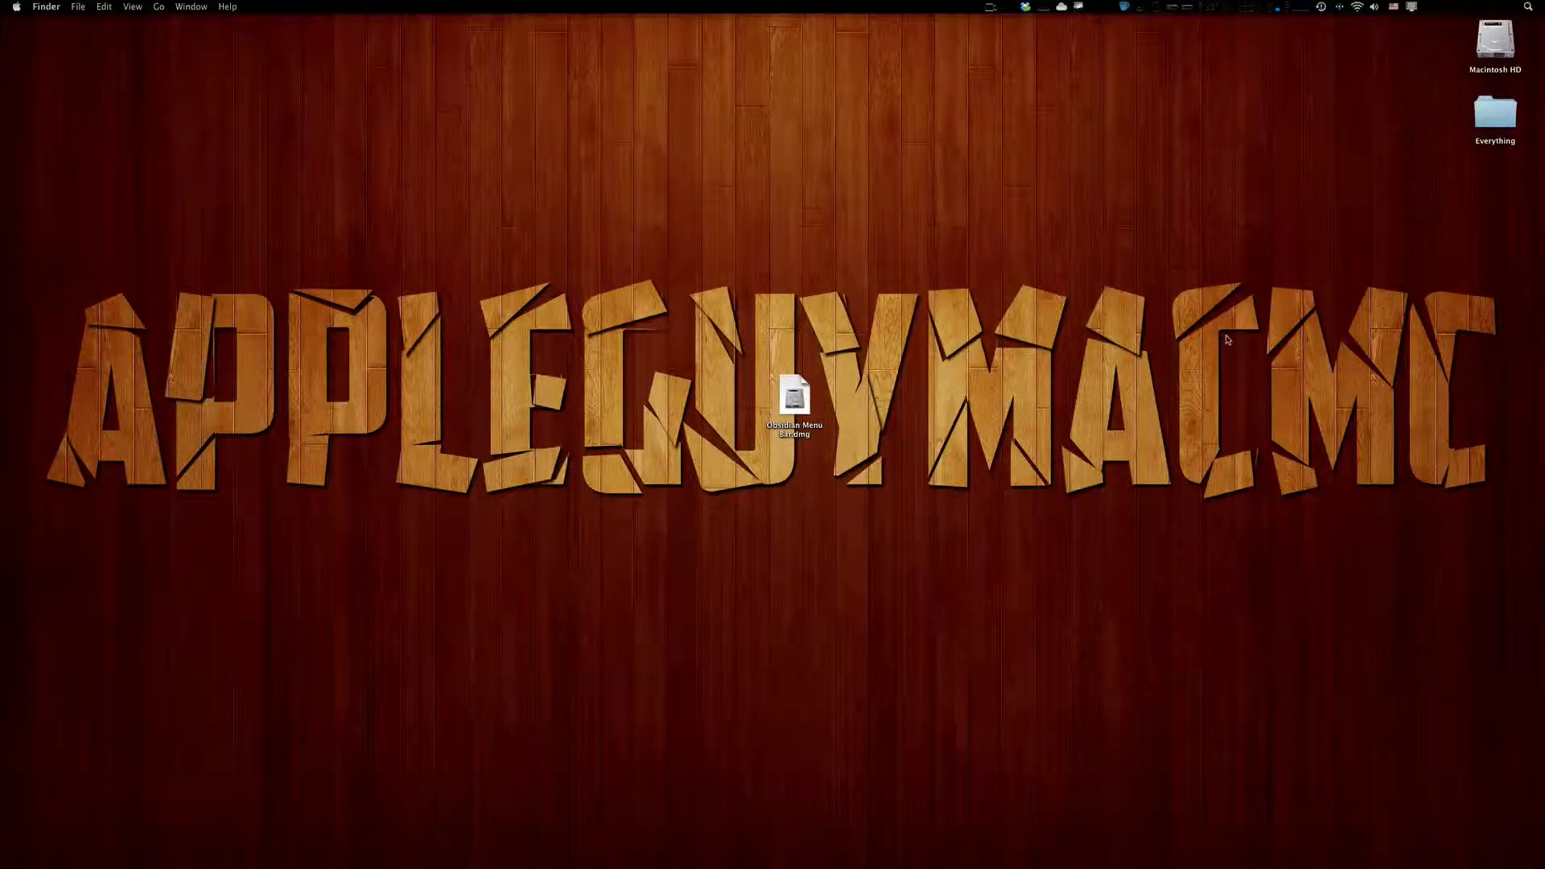